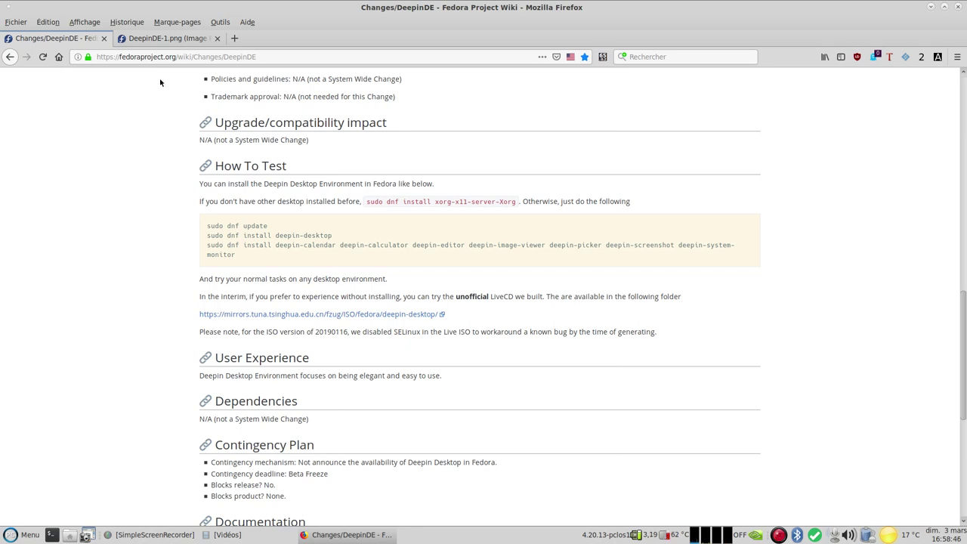
View the DeepinDE-1.png screenshot tab in Firefox, then minimize the browser.
{"action": "left_click", "coordinate": [164, 39]}
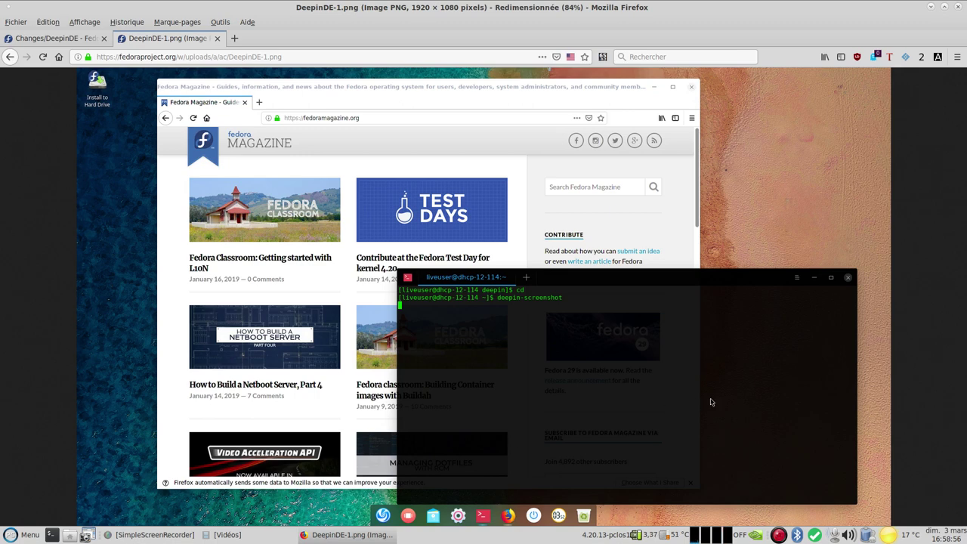
{"action": "left_click", "coordinate": [932, 8]}
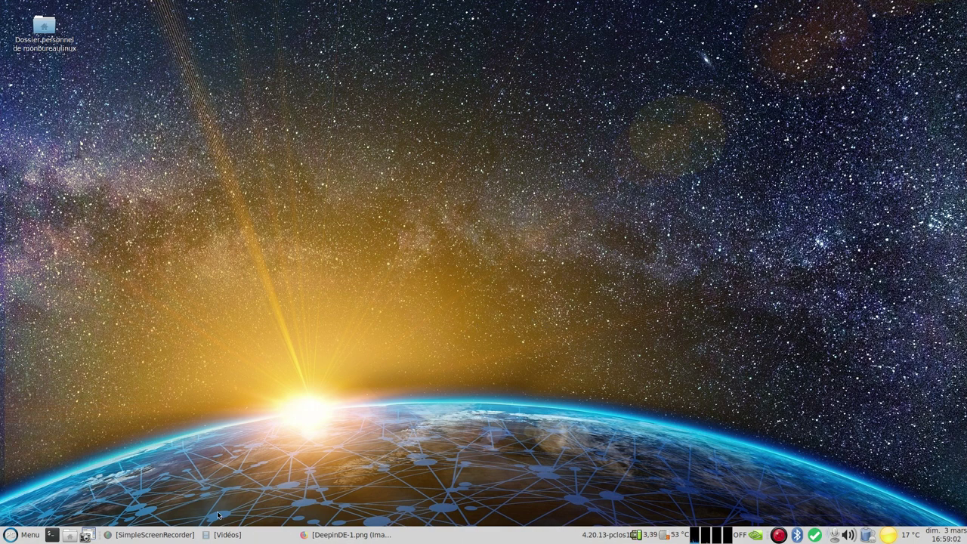
Launch VMware Player from a 'vm' menu search and power on Fedora Deepin-DE Live Unofficial.
{"action": "key", "text": "super"}
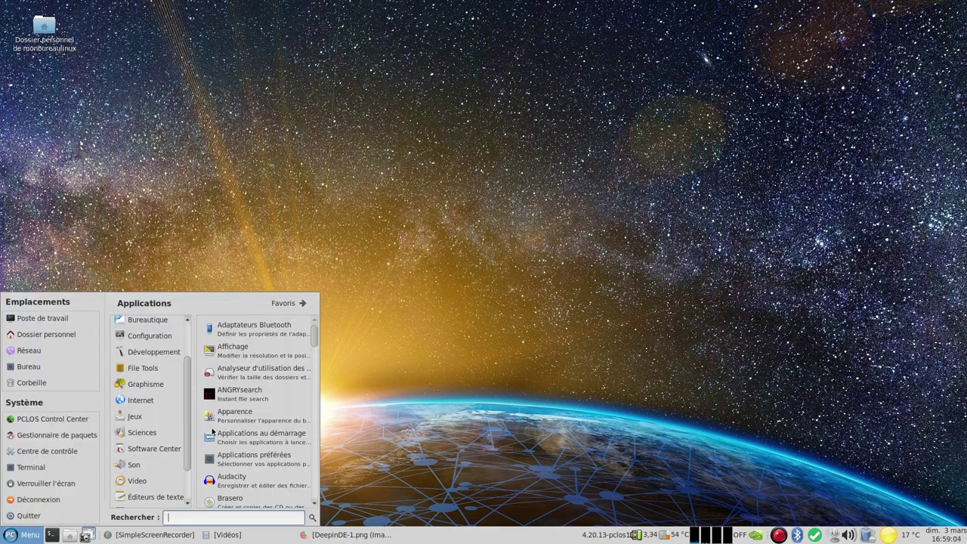
{"action": "type", "text": "vm"}
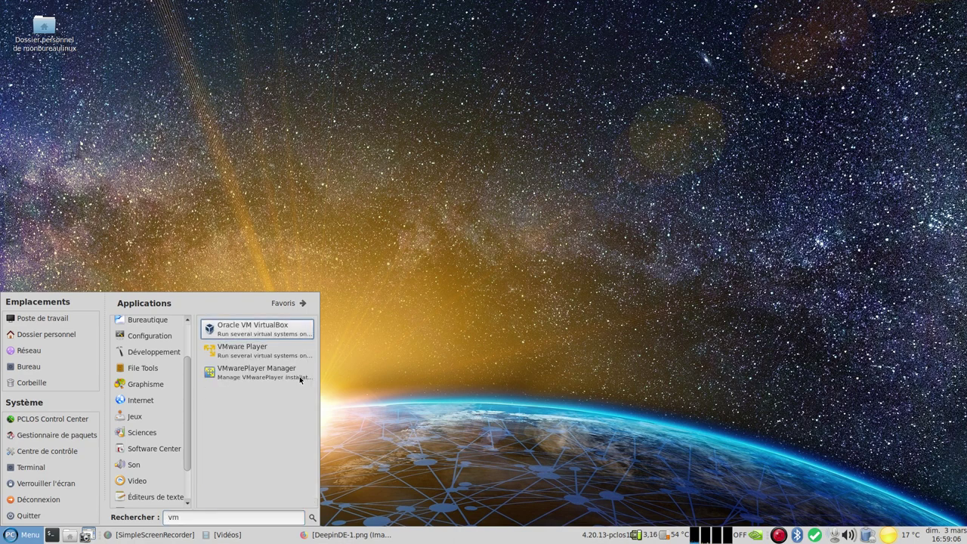
{"action": "key", "text": "Down"}
{"action": "key", "text": "Return"}
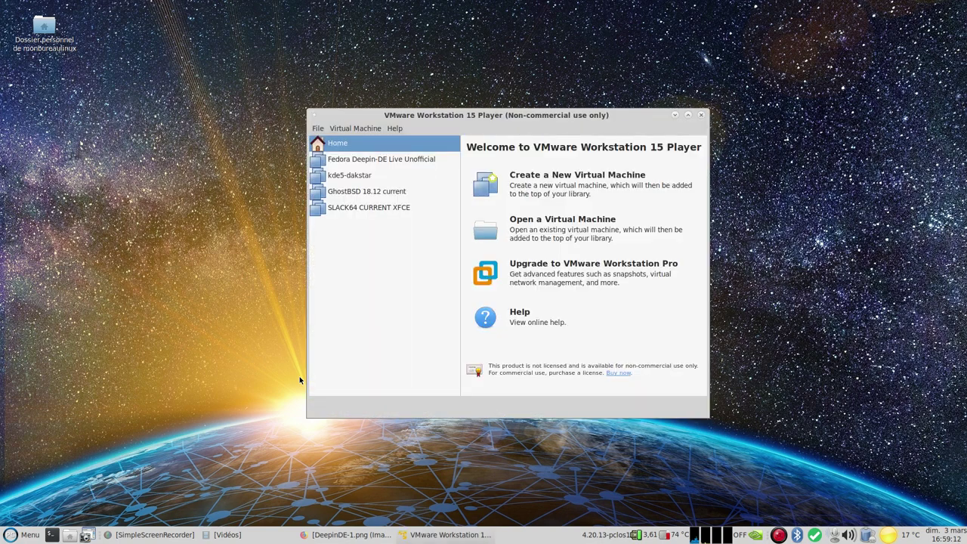
{"action": "key", "text": "Down"}
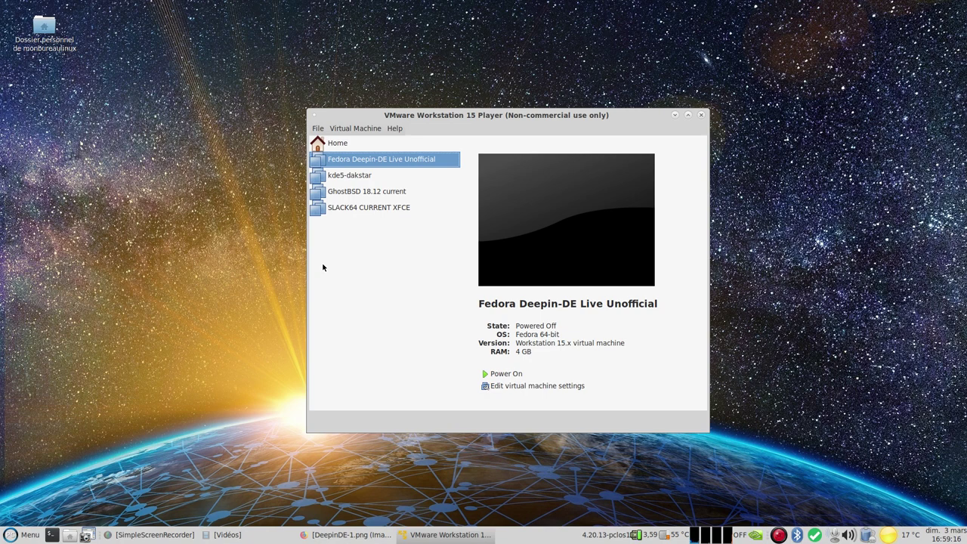
{"action": "key", "text": "Return"}
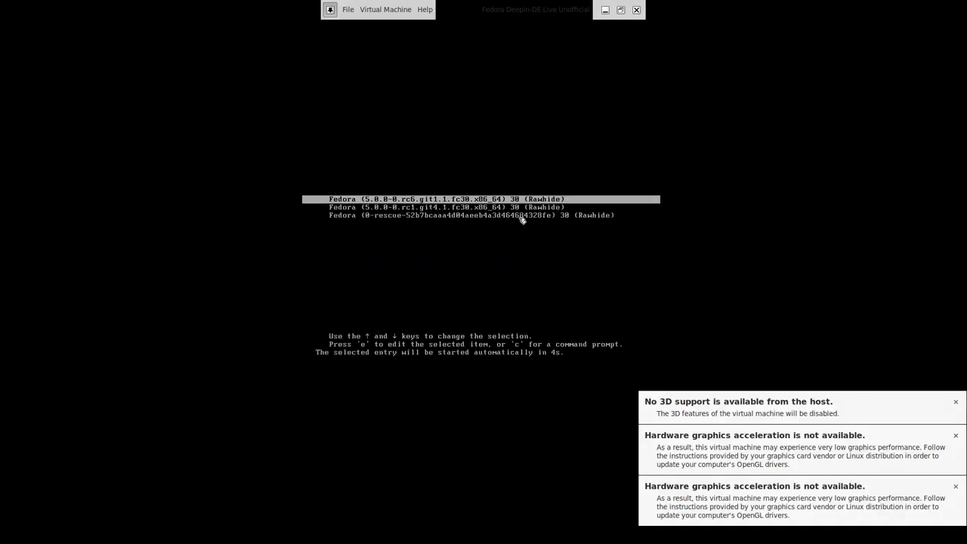
Dismiss the graphics warnings and log in to the live system with the password.
{"action": "left_click", "coordinate": [954, 401]}
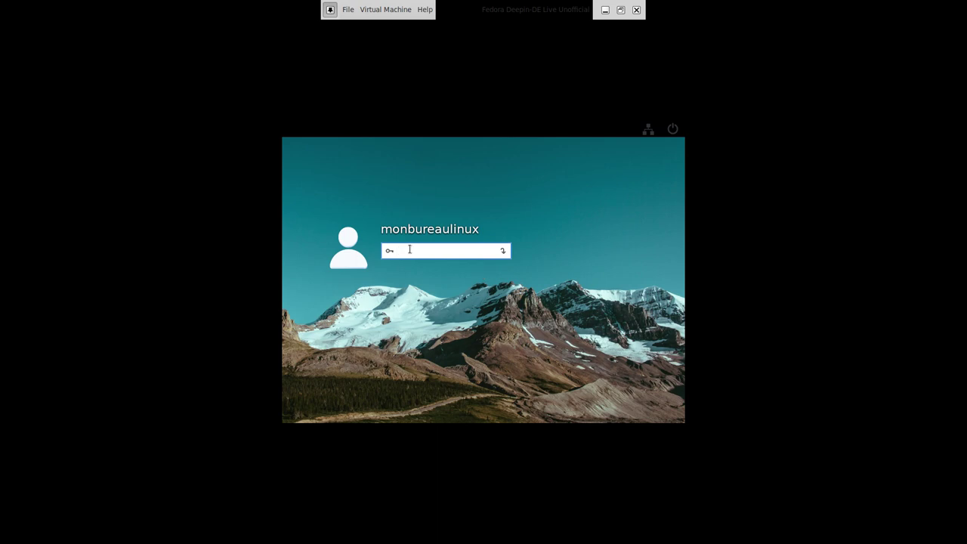
{"action": "key", "text": "Return"}
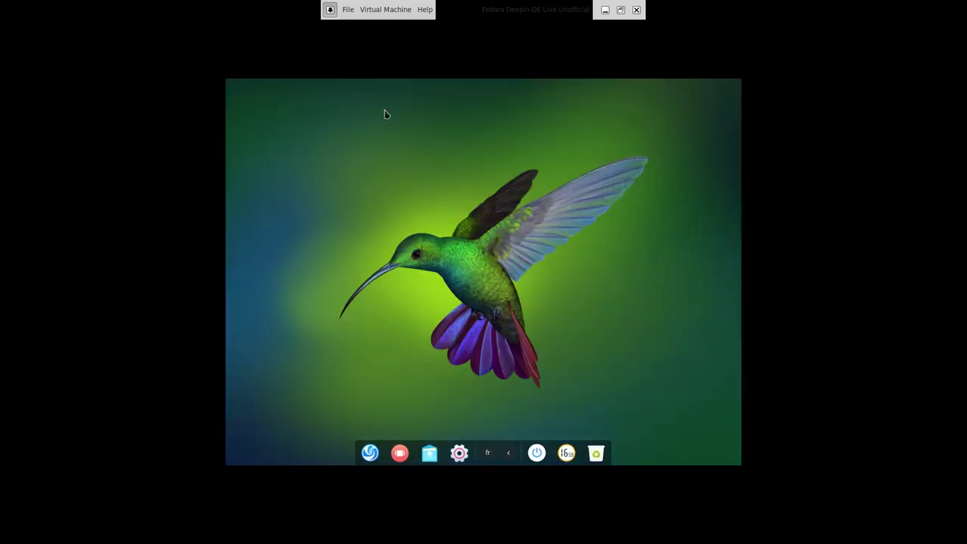
Exit and re-enter full screen from the Virtual Machine menu so the guest fills the screen.
{"action": "left_click", "coordinate": [382, 10]}
{"action": "left_click", "coordinate": [382, 54]}
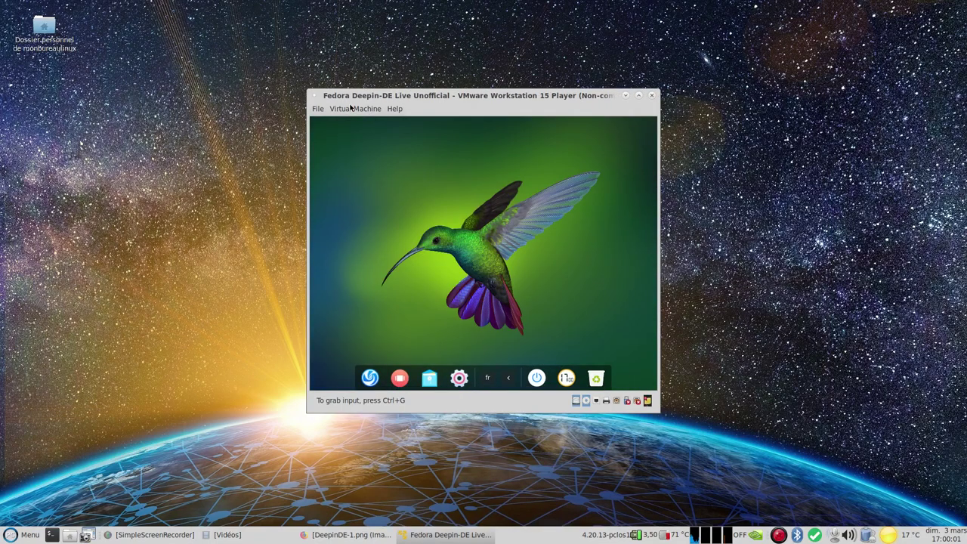
{"action": "left_click", "coordinate": [353, 109]}
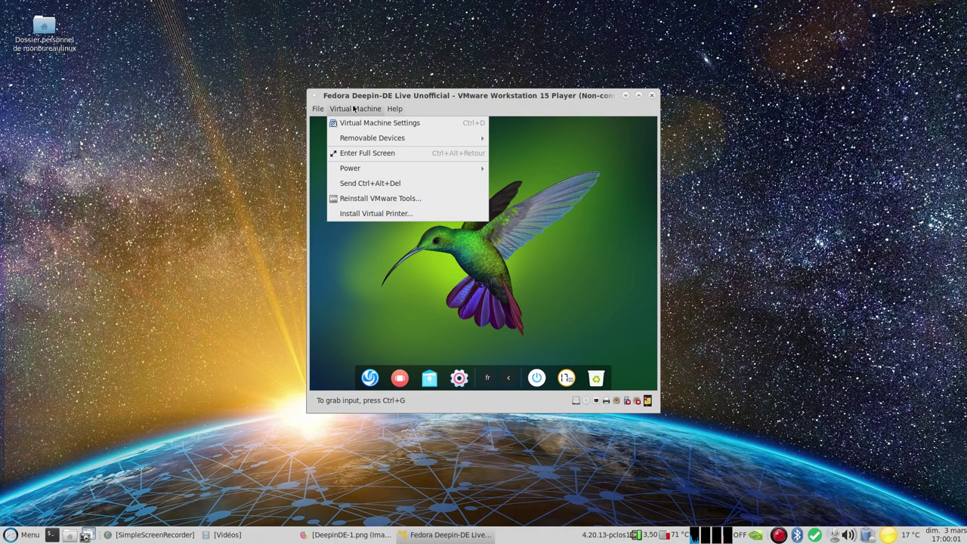
{"action": "left_click", "coordinate": [395, 154]}
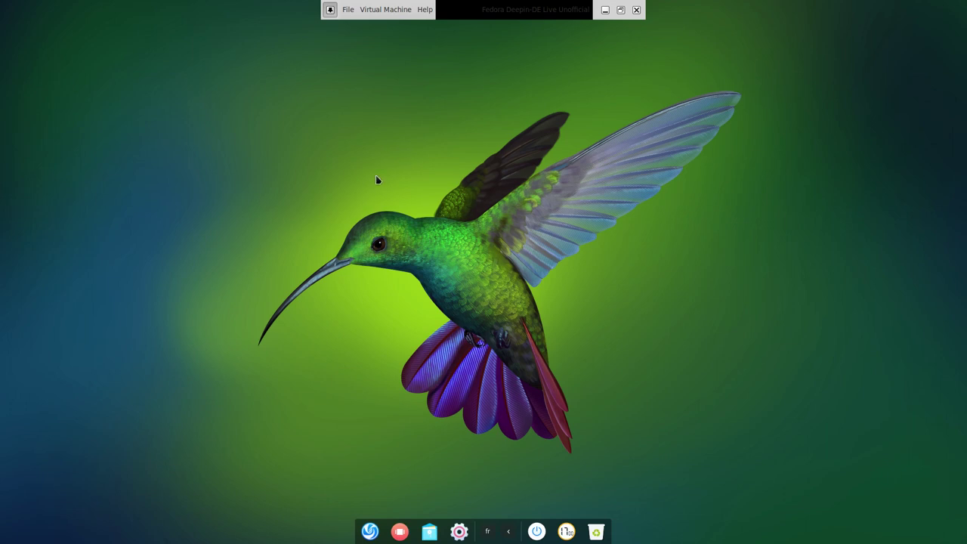
Browse the launcher's Graphisme, Bureautique and Système categories, then close it.
{"action": "left_click", "coordinate": [369, 531]}
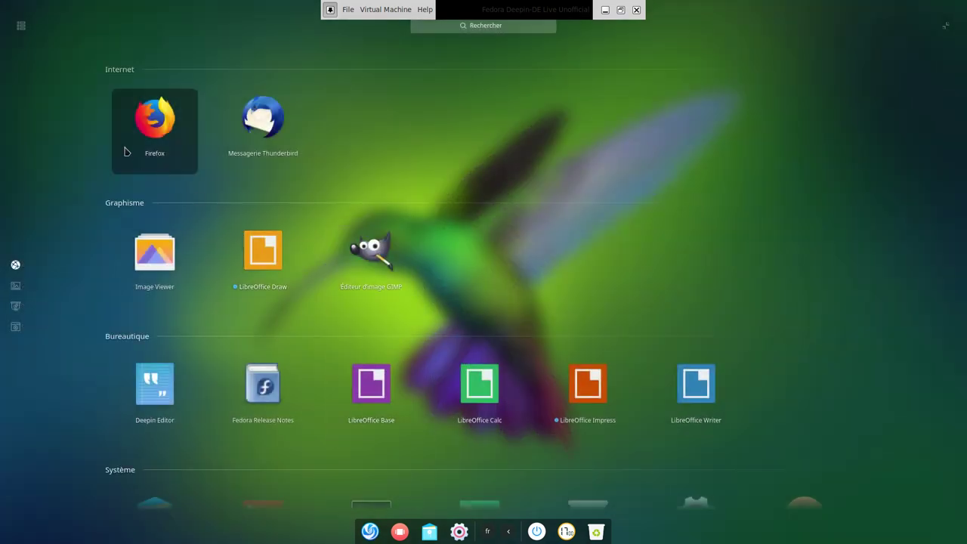
{"action": "mouse_move", "coordinate": [12, 38]}
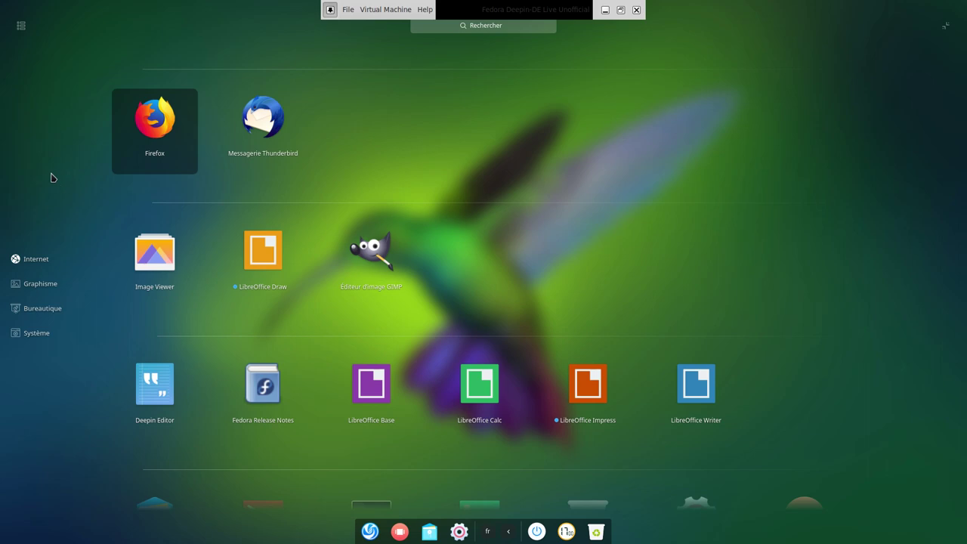
{"action": "left_click", "coordinate": [41, 292]}
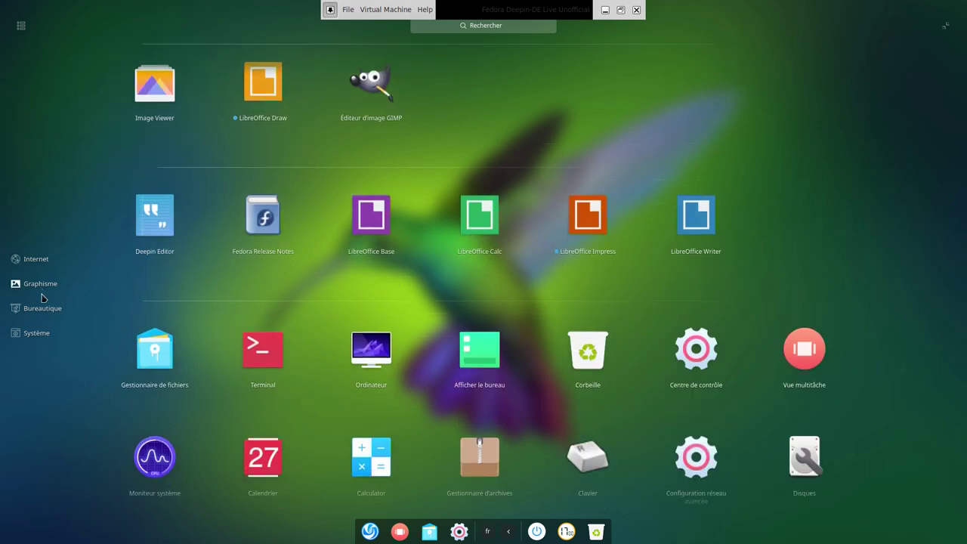
{"action": "left_click", "coordinate": [43, 308]}
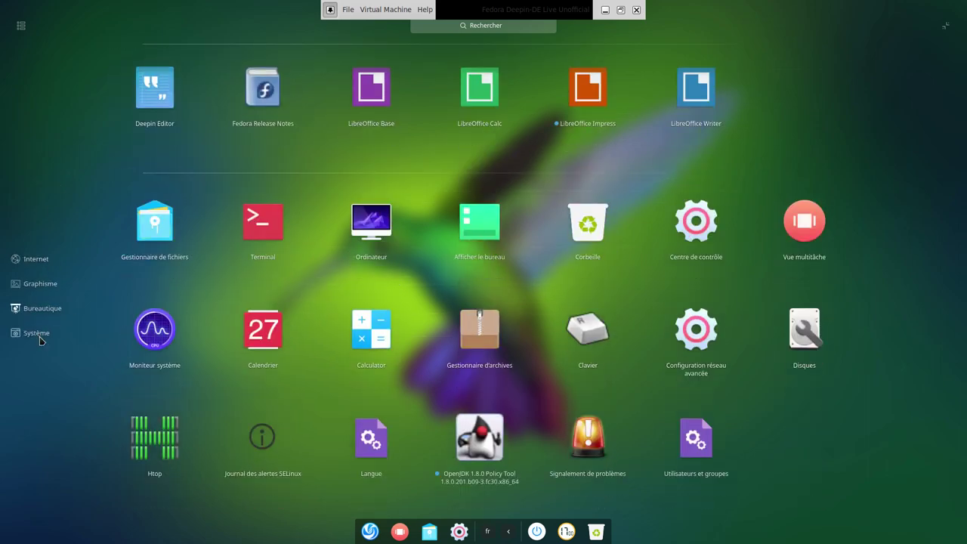
{"action": "left_click", "coordinate": [39, 336]}
{"action": "left_click", "coordinate": [234, 522]}
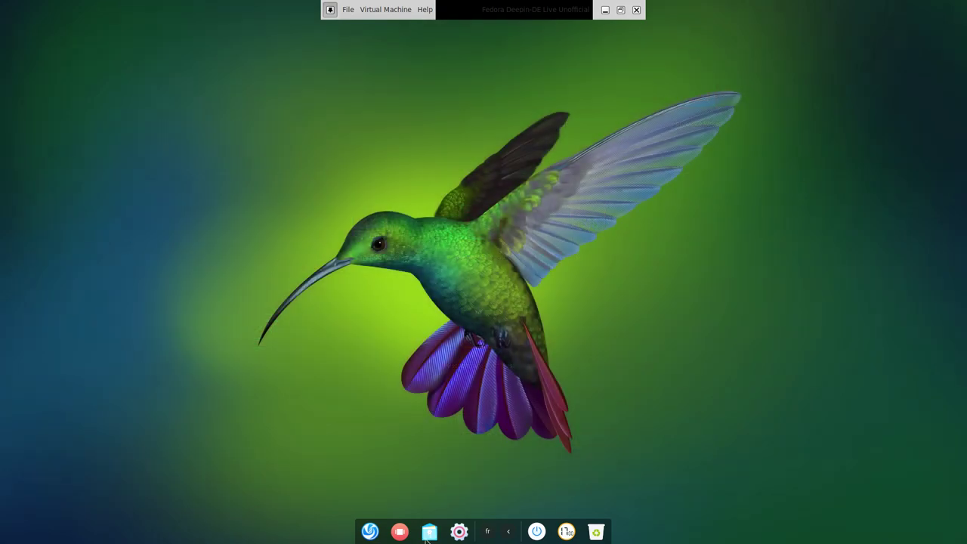
{"action": "left_click", "coordinate": [402, 531]}
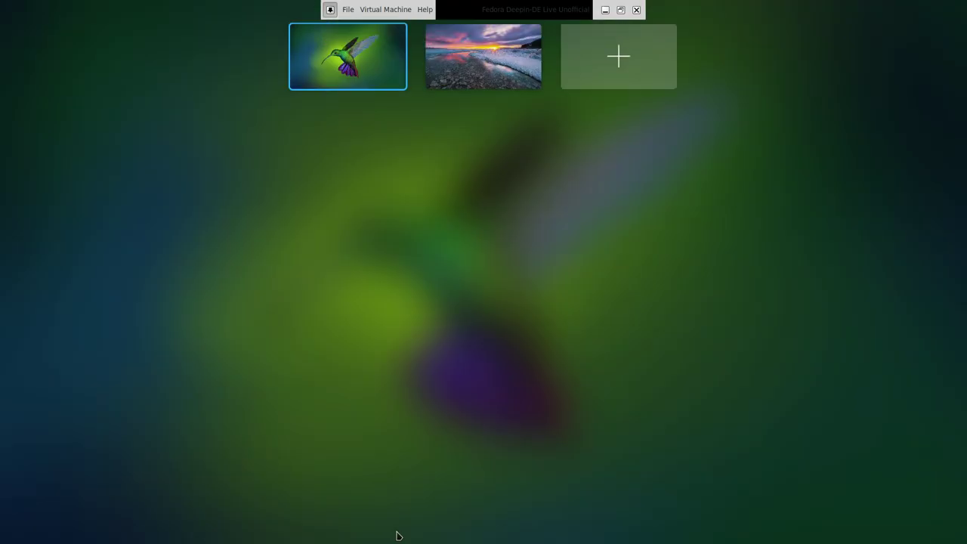
{"action": "left_click", "coordinate": [500, 91]}
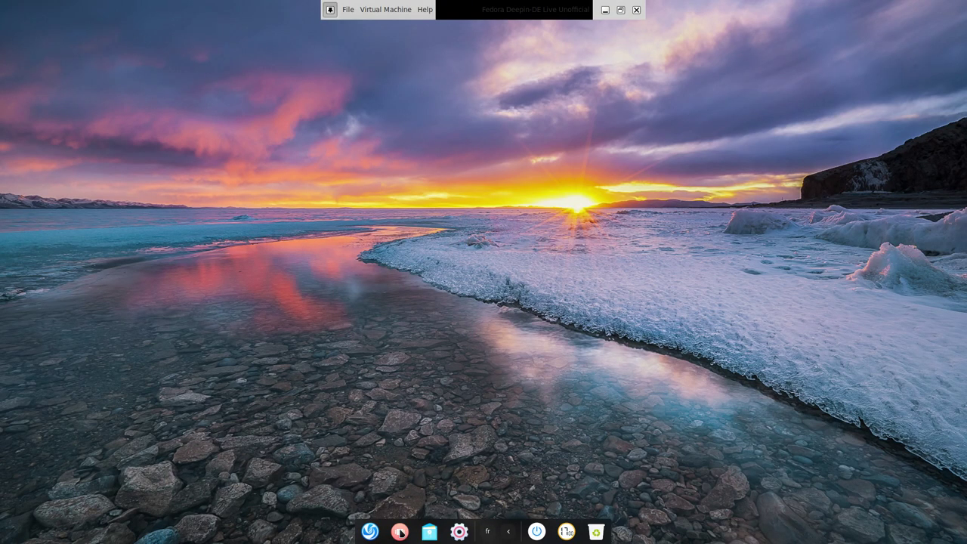
{"action": "left_click", "coordinate": [400, 531]}
{"action": "left_click", "coordinate": [371, 68]}
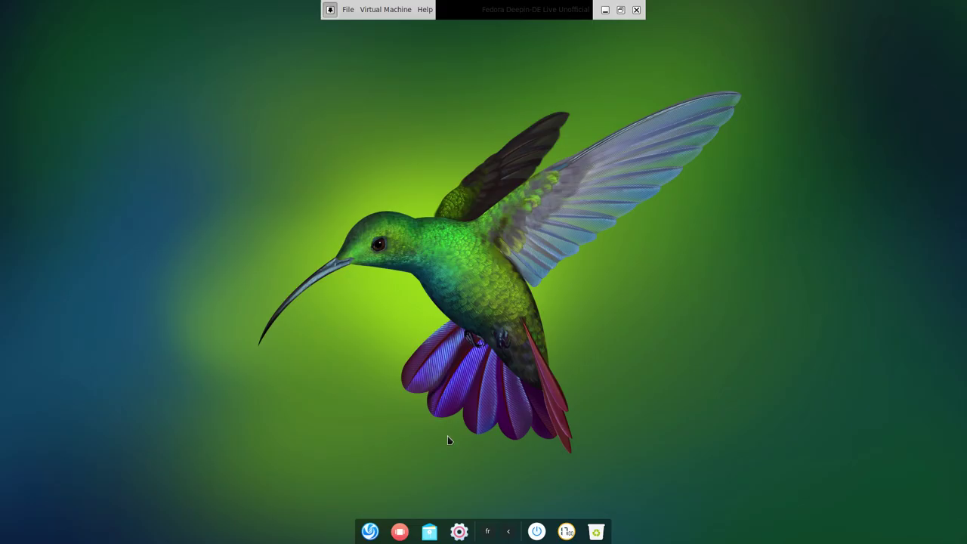
{"action": "left_click", "coordinate": [429, 531]}
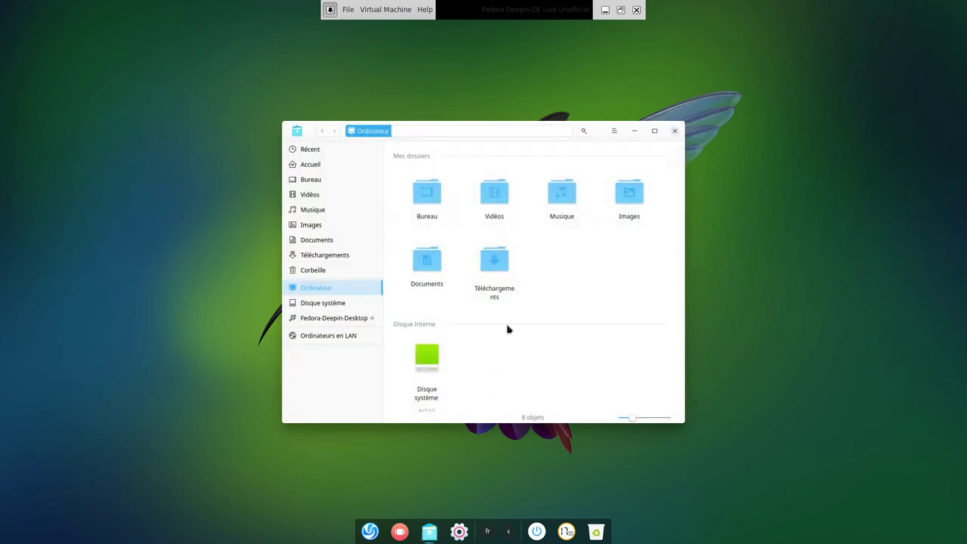
{"action": "left_click", "coordinate": [614, 132]}
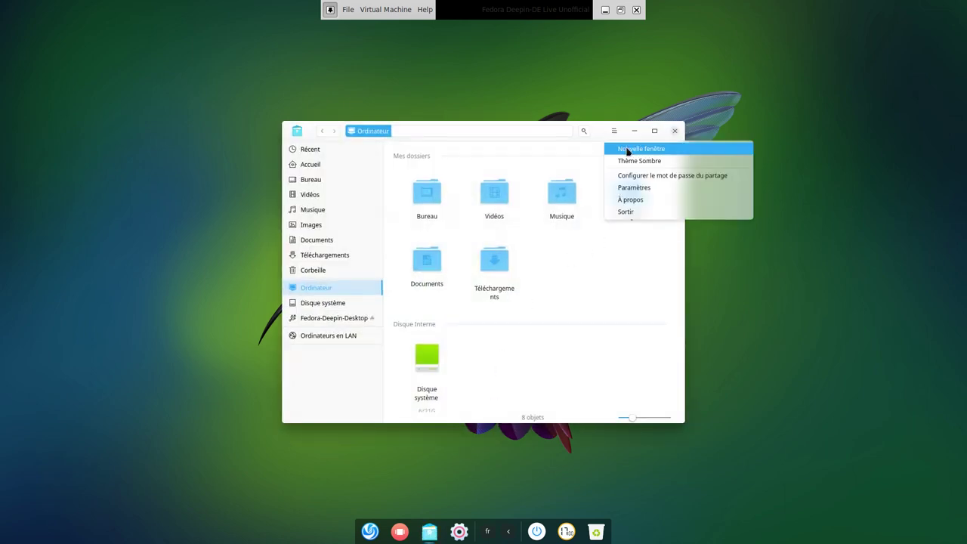
{"action": "left_click", "coordinate": [663, 201]}
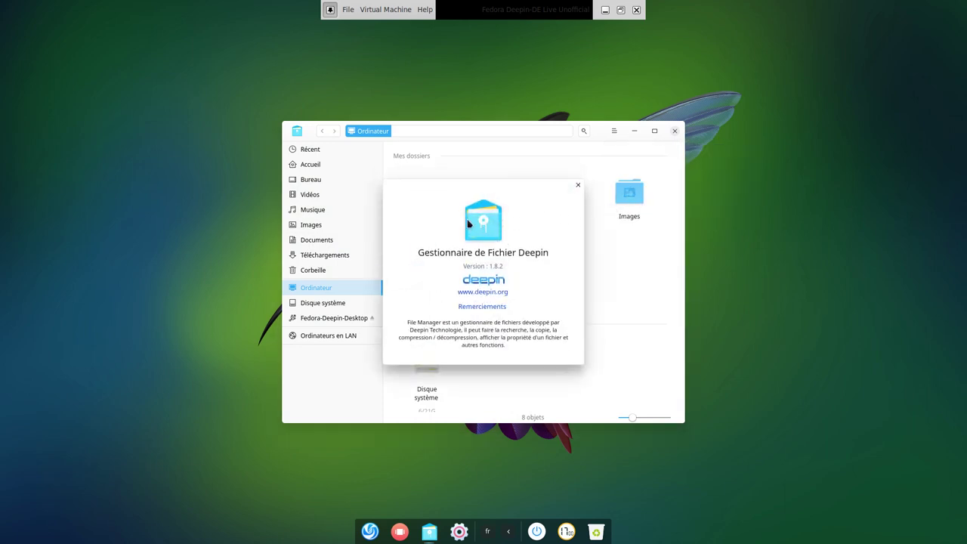
{"action": "left_click", "coordinate": [577, 185]}
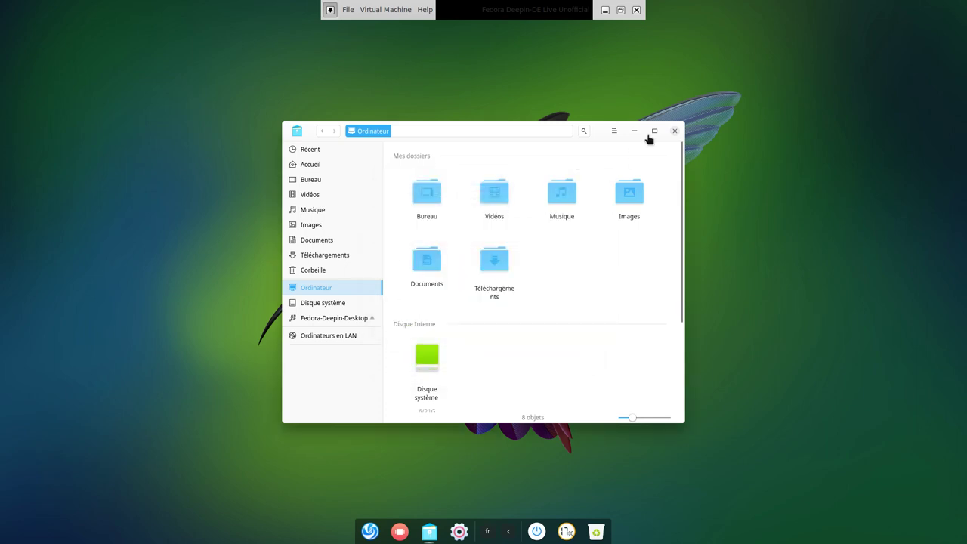
{"action": "left_click", "coordinate": [676, 134]}
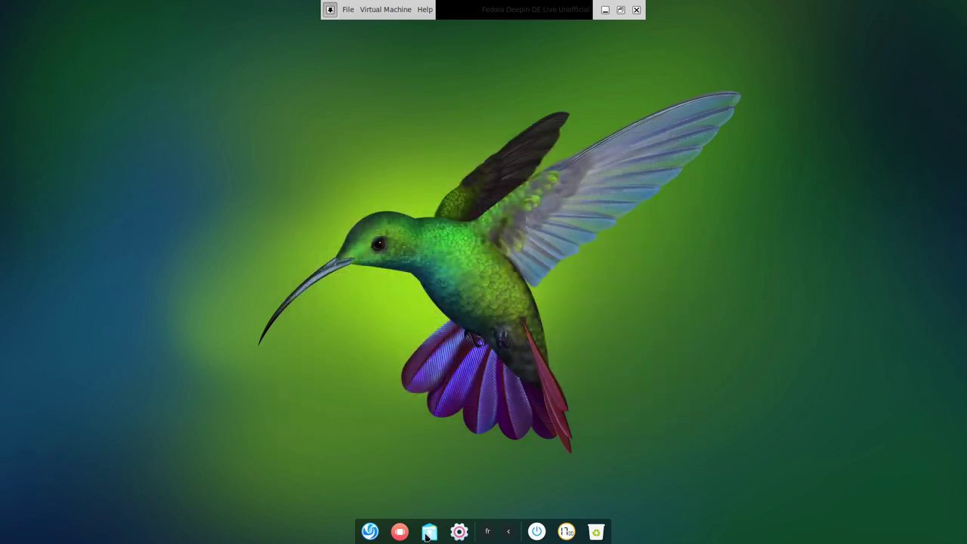
Open the control center and view Affichage, Applications par défaut, Personnalisation, Réseau and Bluetooth settings.
{"action": "left_click", "coordinate": [458, 532]}
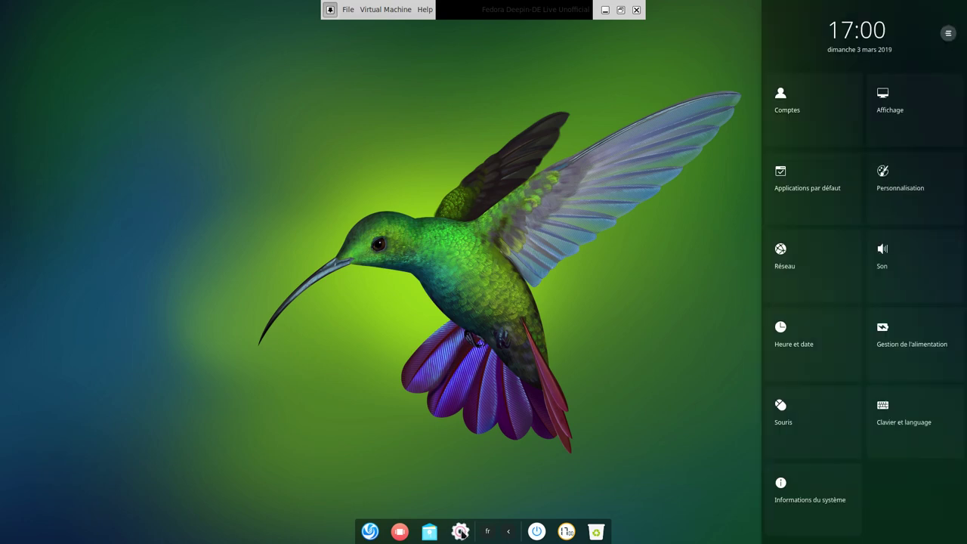
{"action": "left_click", "coordinate": [793, 115]}
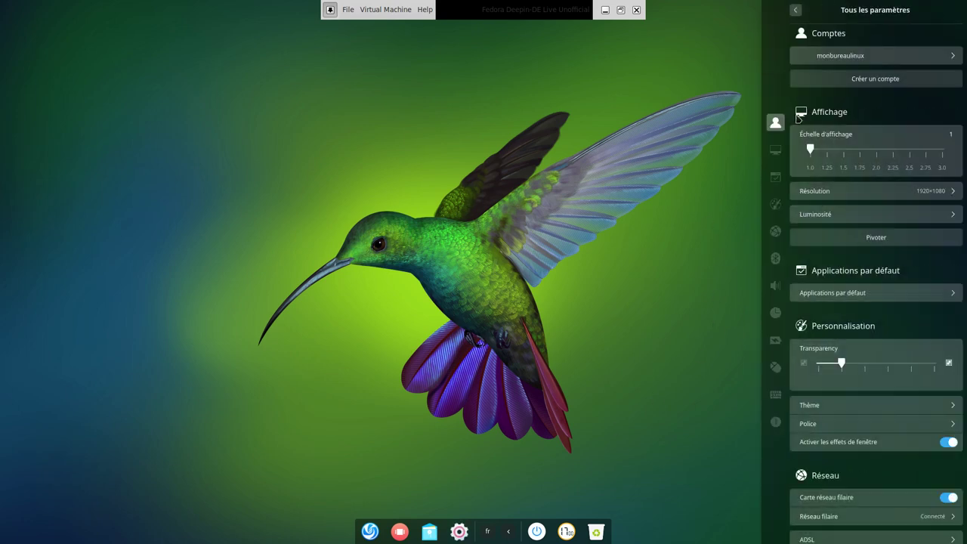
{"action": "left_click", "coordinate": [775, 150]}
{"action": "left_click", "coordinate": [774, 175]}
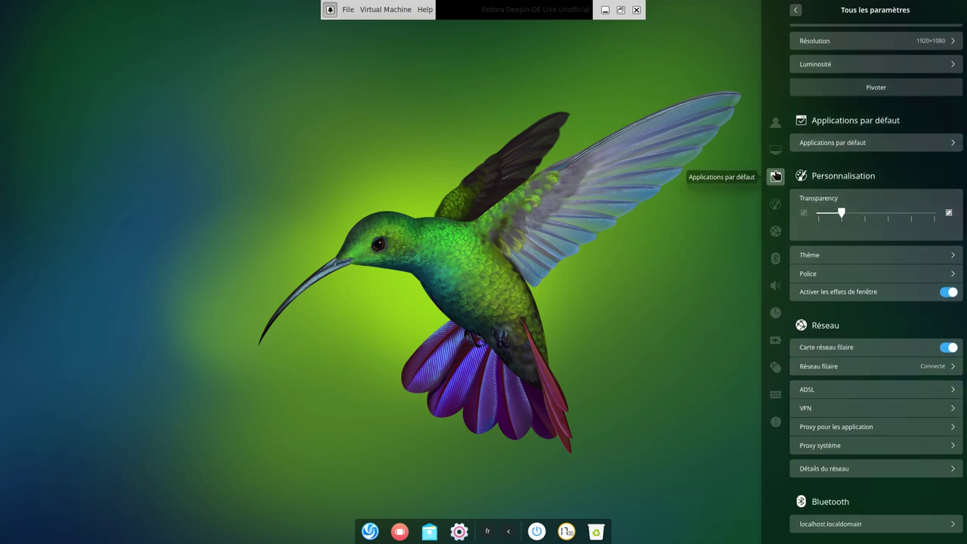
{"action": "left_click", "coordinate": [775, 205]}
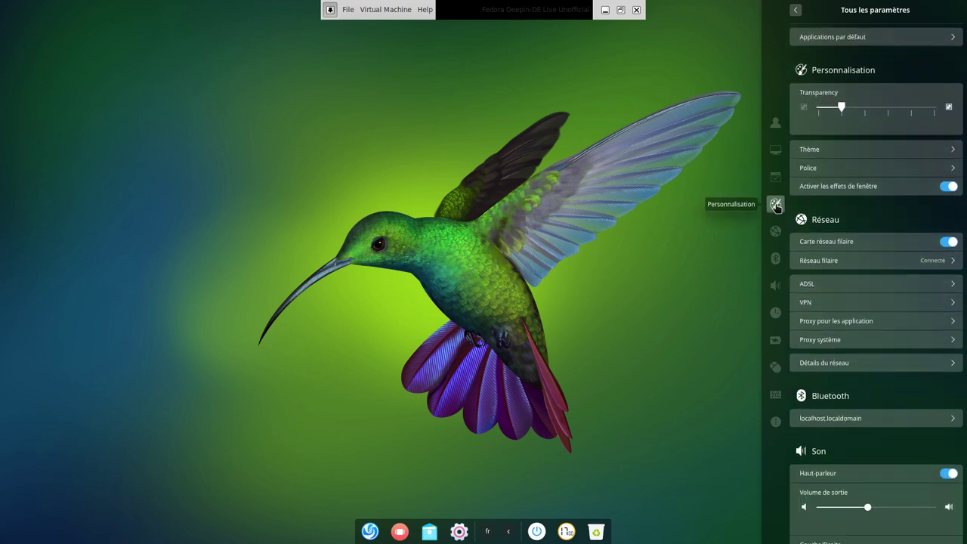
{"action": "left_click", "coordinate": [775, 233]}
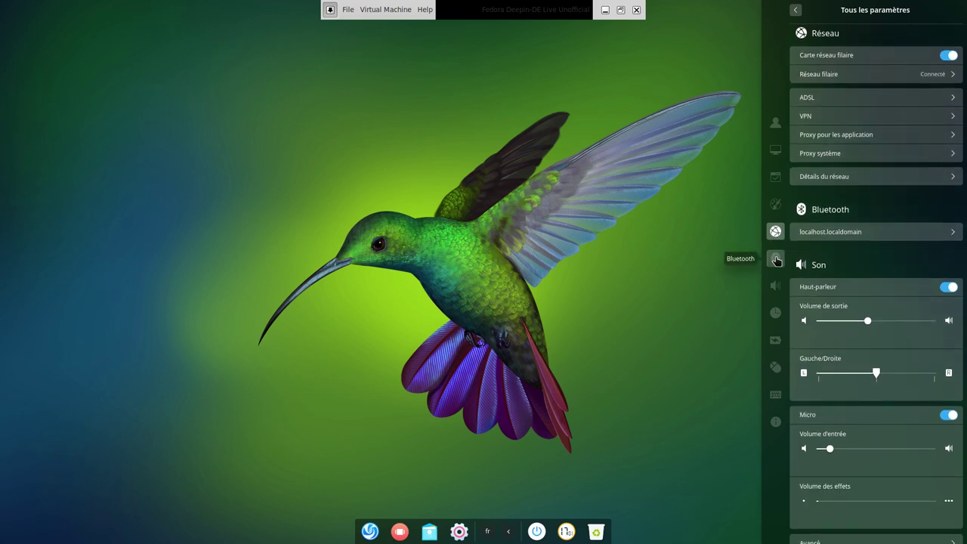
{"action": "left_click", "coordinate": [775, 259]}
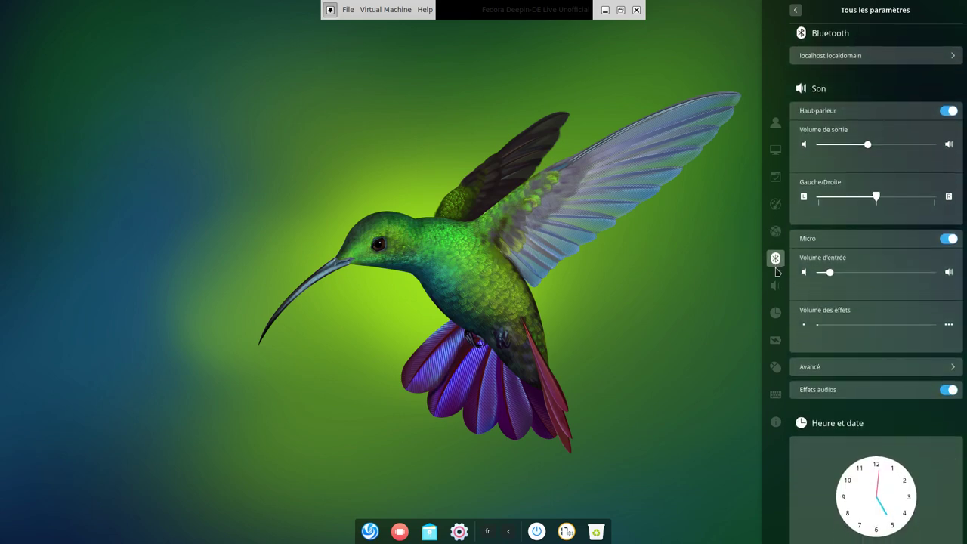
View Son, Heure et date, Alimentation, Souris, Clavier and system info, close the panel, show power options.
{"action": "left_click", "coordinate": [774, 284]}
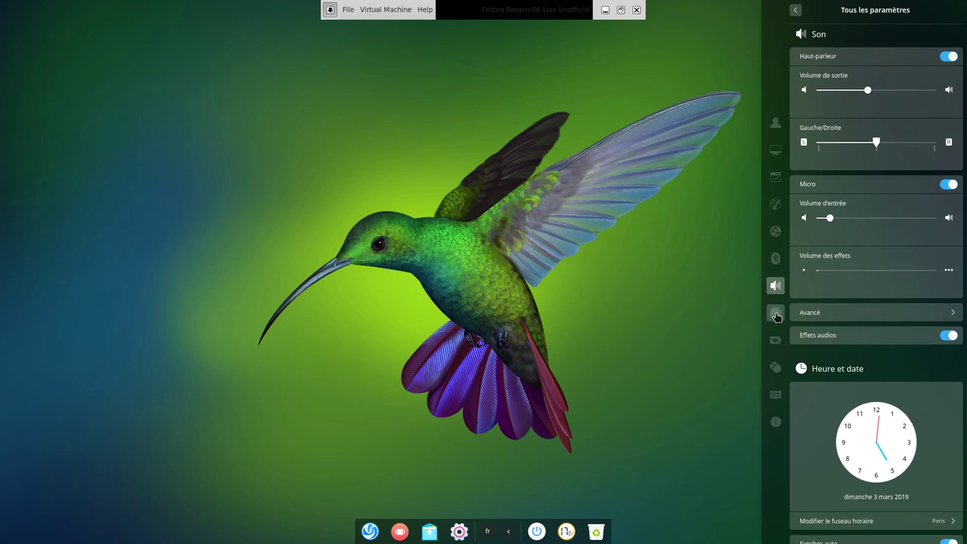
{"action": "left_click", "coordinate": [776, 313]}
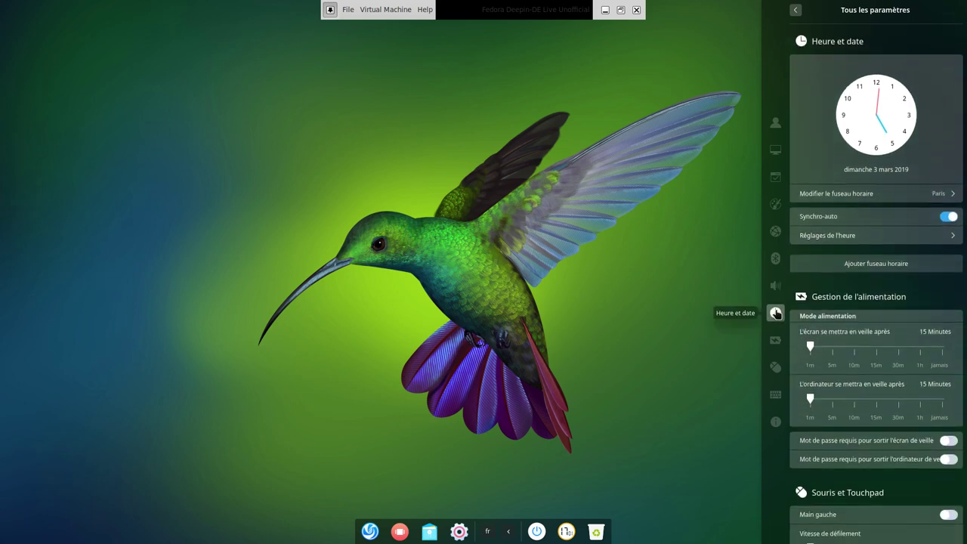
{"action": "left_click", "coordinate": [776, 338]}
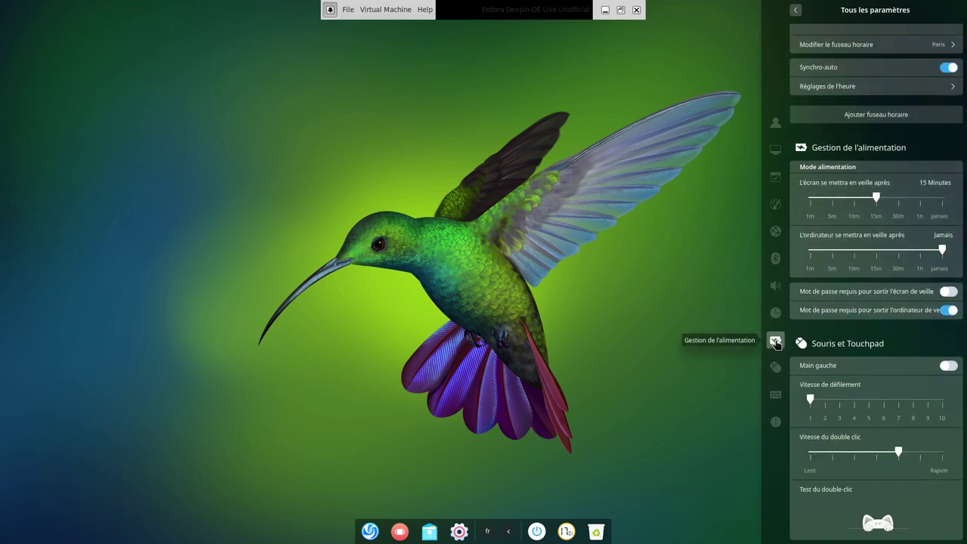
{"action": "left_click", "coordinate": [774, 366]}
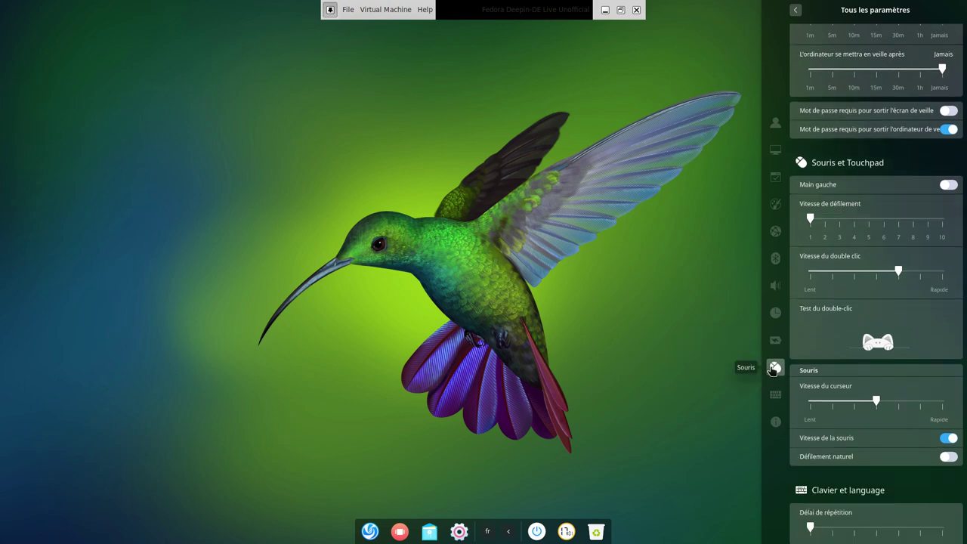
{"action": "left_click", "coordinate": [776, 402]}
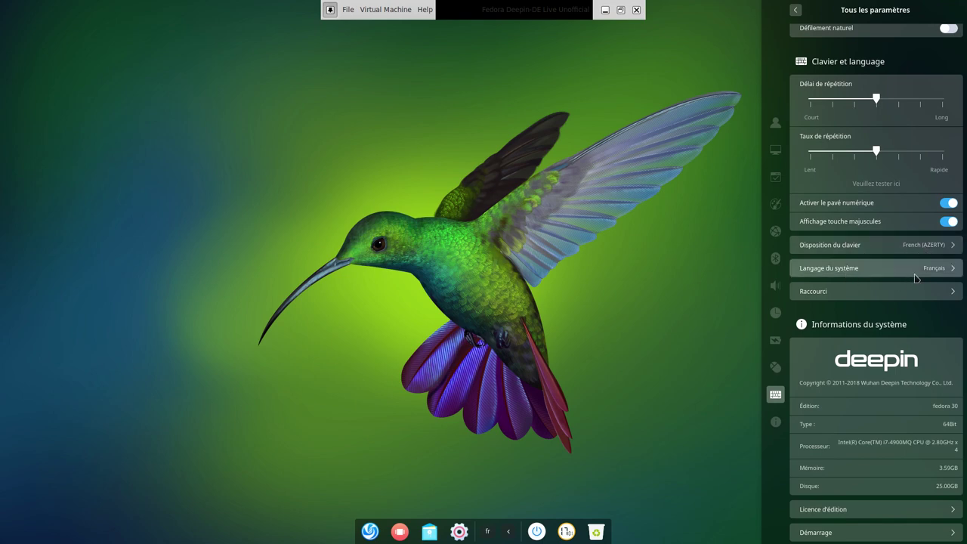
{"action": "left_click", "coordinate": [775, 421]}
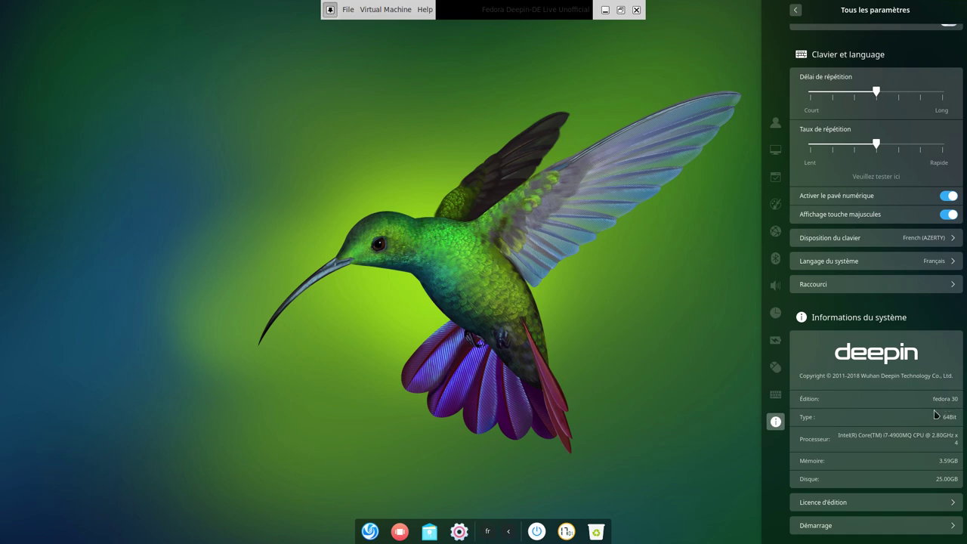
{"action": "left_click", "coordinate": [609, 259]}
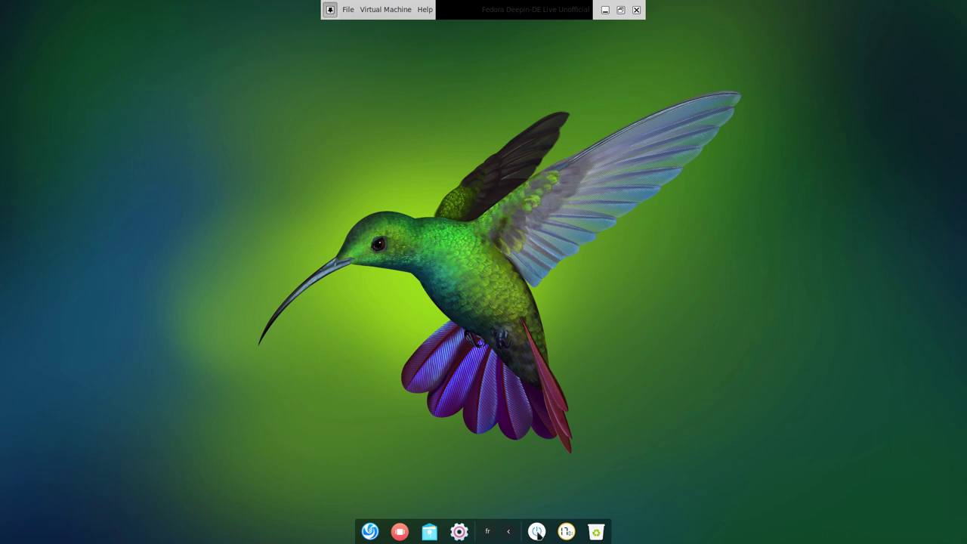
{"action": "left_click", "coordinate": [536, 532]}
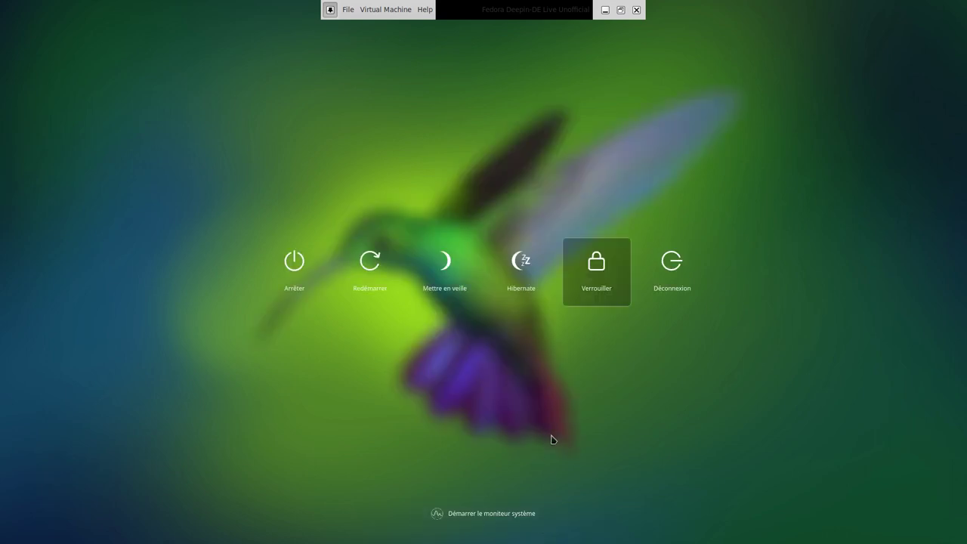
Dismiss the power screen, open and close the calendar, and launch Terminal from the launcher.
{"action": "left_click", "coordinate": [552, 438]}
{"action": "left_click", "coordinate": [564, 533]}
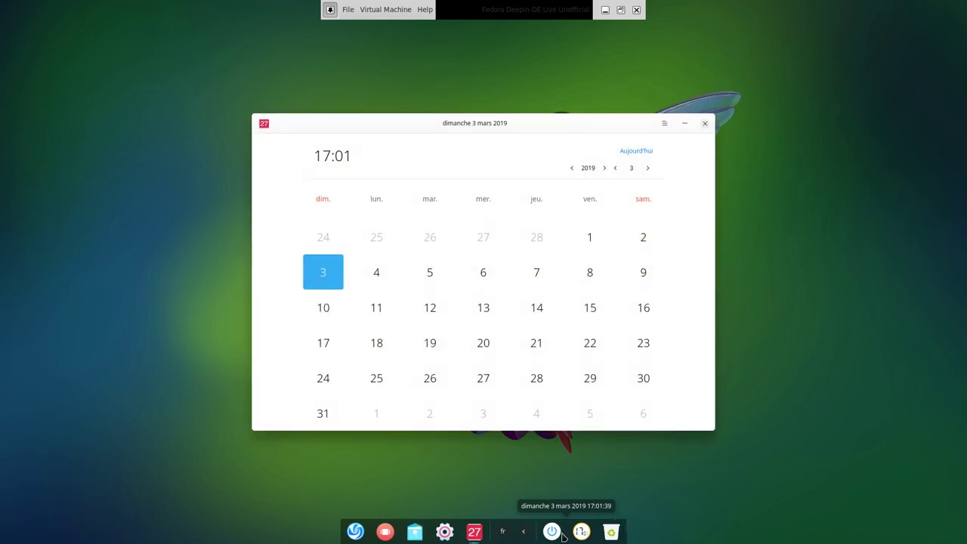
{"action": "left_click", "coordinate": [703, 124]}
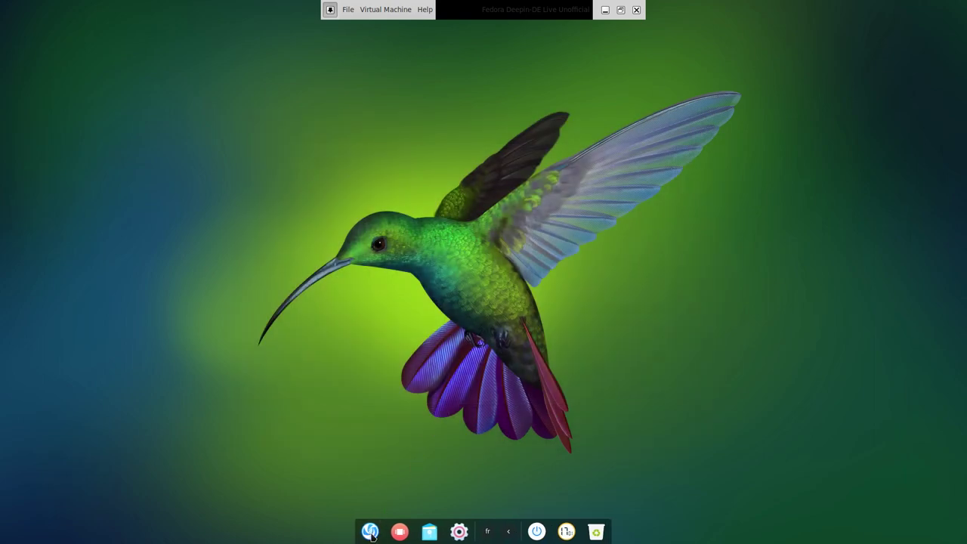
{"action": "left_click", "coordinate": [370, 530]}
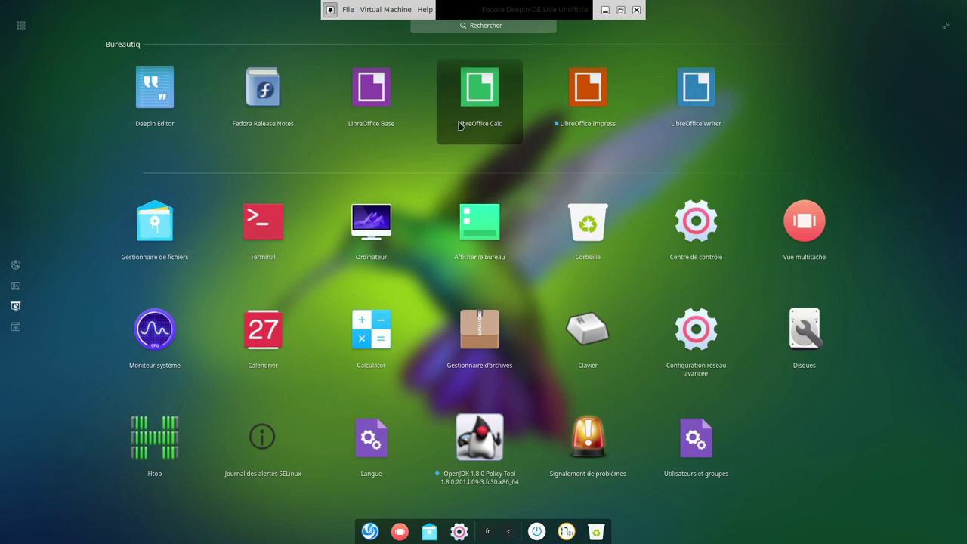
{"action": "left_click", "coordinate": [276, 221]}
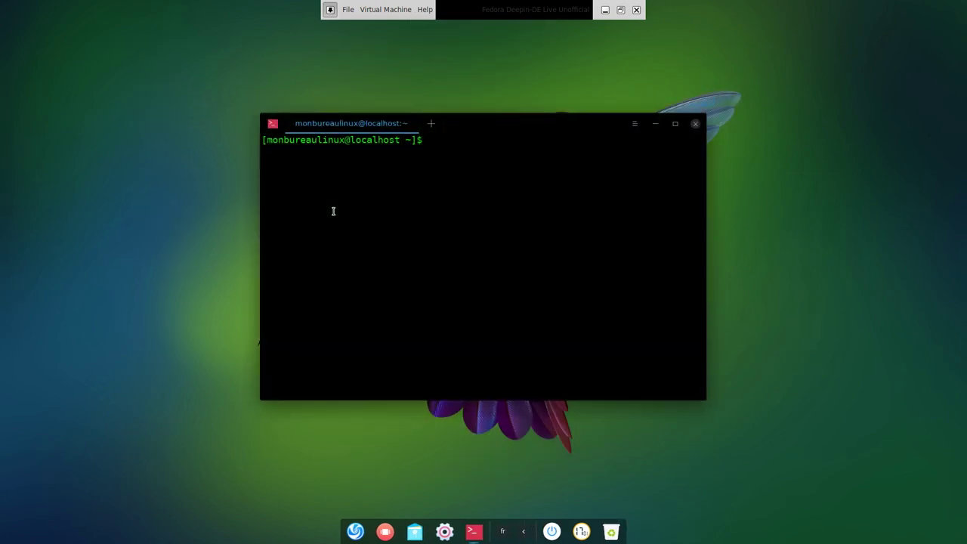
Become root with su and run dnf history, highlighting the 1283 changes count.
{"action": "type", "text": "su"}
{"action": "key", "text": "Return"}
{"action": "key", "text": "Return"}
{"action": "type", "text": "dnf"}
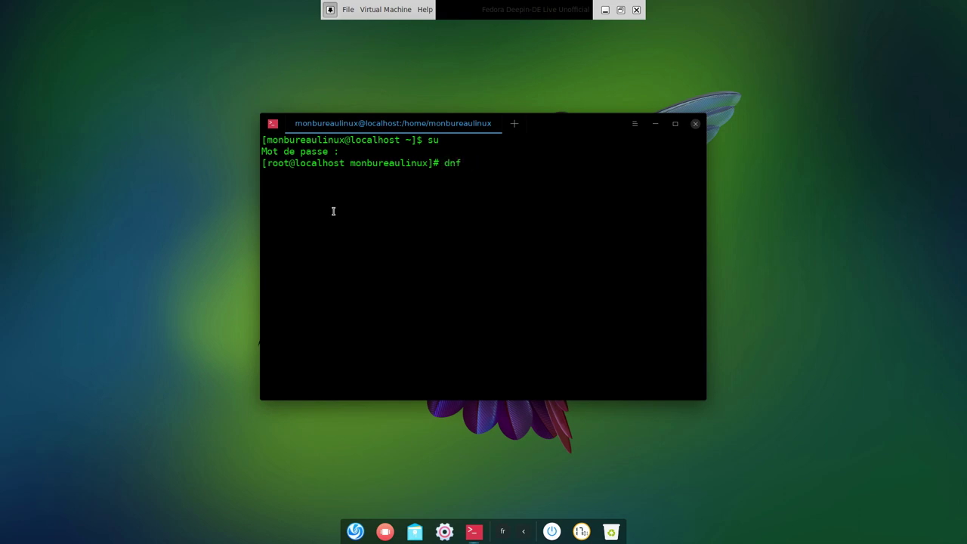
{"action": "type", "text": " history"}
{"action": "key", "text": "Return"}
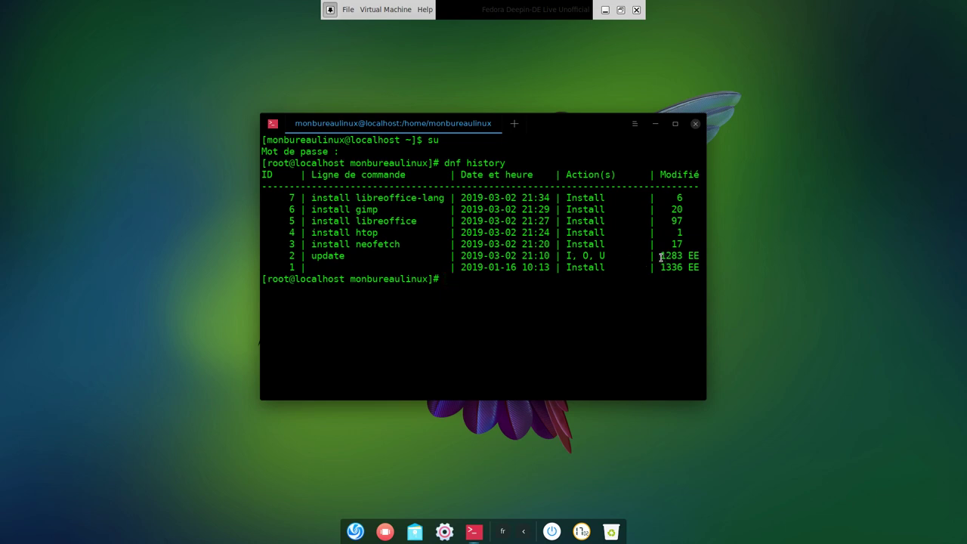
{"action": "left_click_drag", "start_coordinate": [657, 257], "coordinate": [682, 256]}
Clear the screen, run neofetch, then close the terminal confirming Arrêter and reopen the launcher.
{"action": "key", "text": "ctrl+l"}
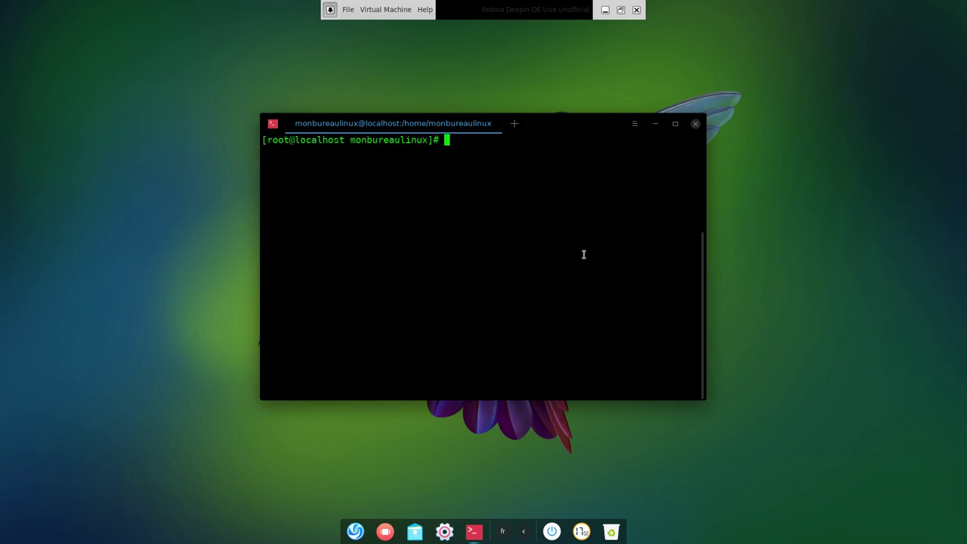
{"action": "type", "text": "neofetch"}
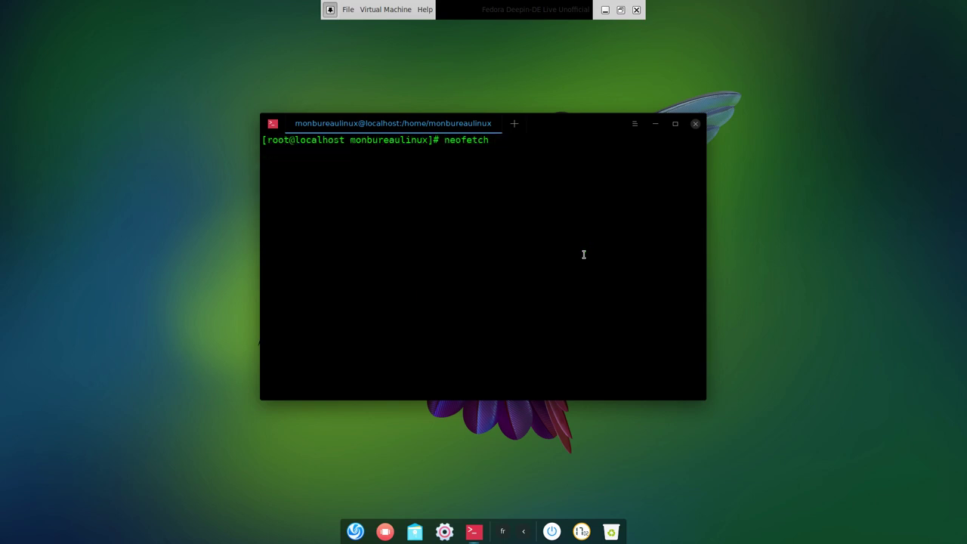
{"action": "key", "text": "Return"}
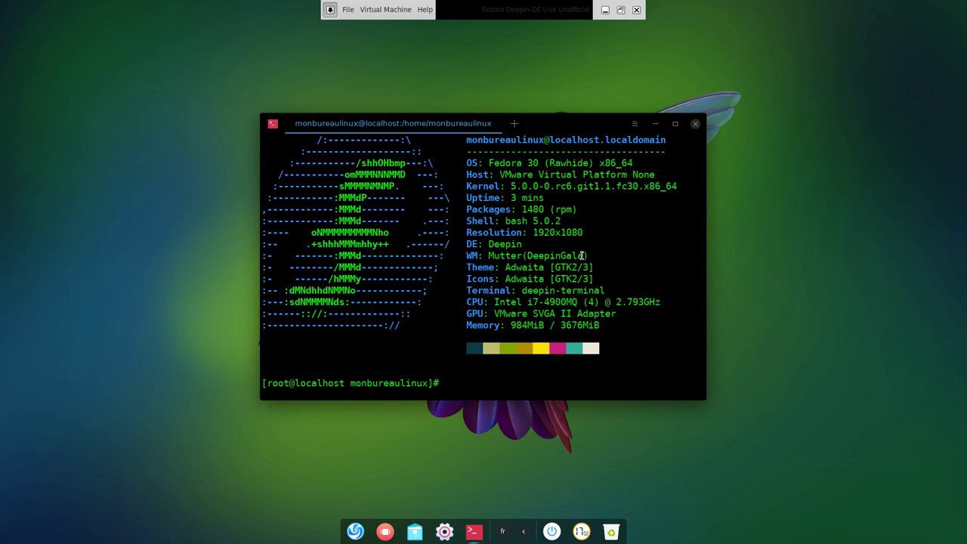
{"action": "left_click", "coordinate": [695, 125]}
{"action": "left_click", "coordinate": [580, 274]}
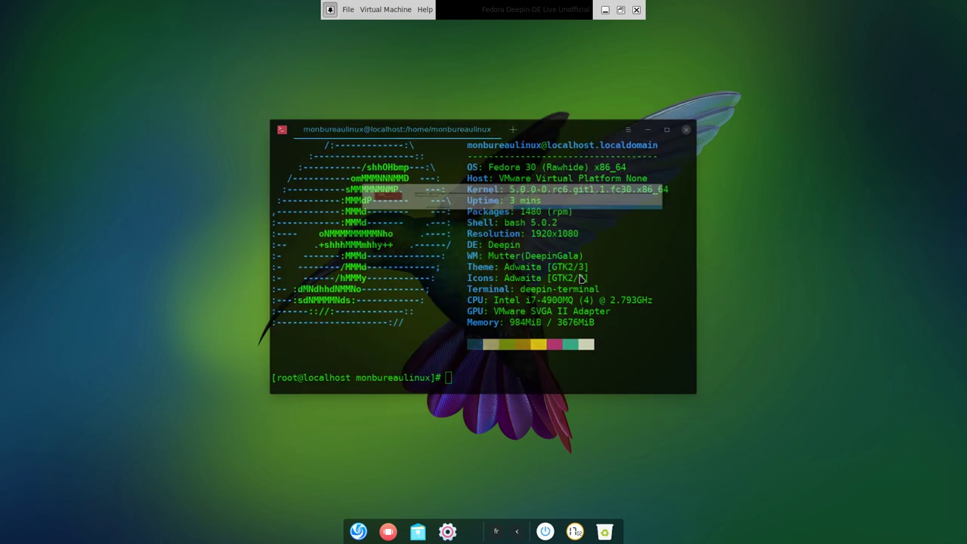
{"action": "left_click", "coordinate": [370, 531]}
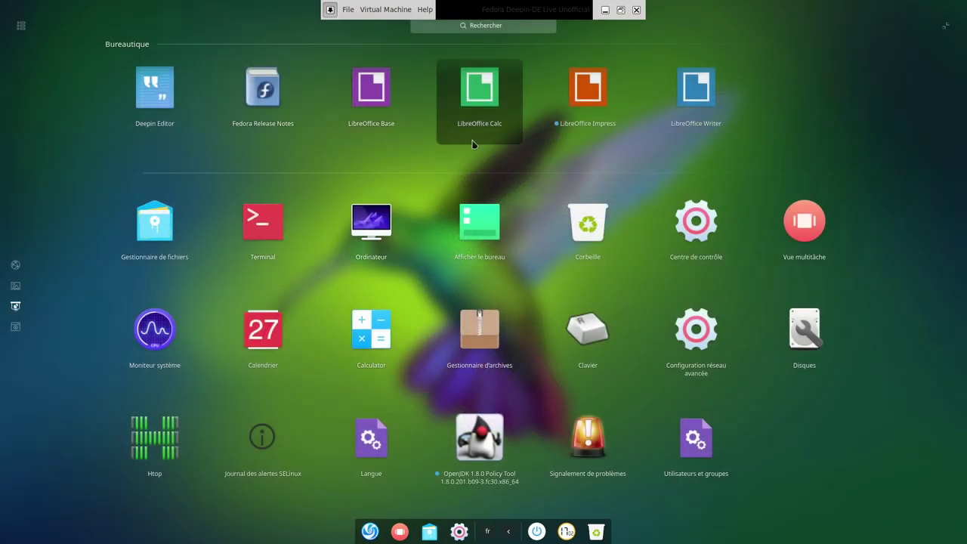
Start LibreOffice Writer, confirm version 6.2.0.3 in À propos de LibreOffice, then close Writer.
{"action": "left_click", "coordinate": [675, 105]}
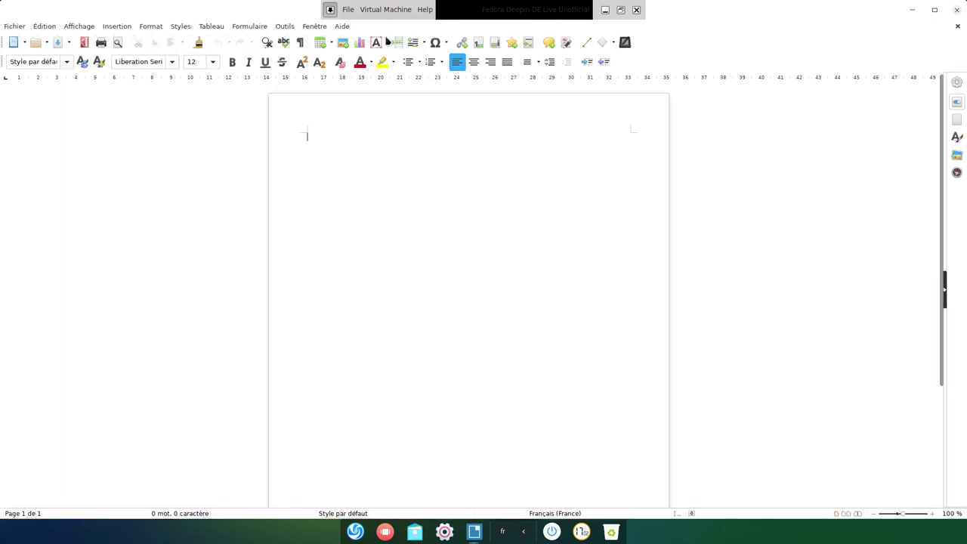
{"action": "left_click", "coordinate": [342, 26]}
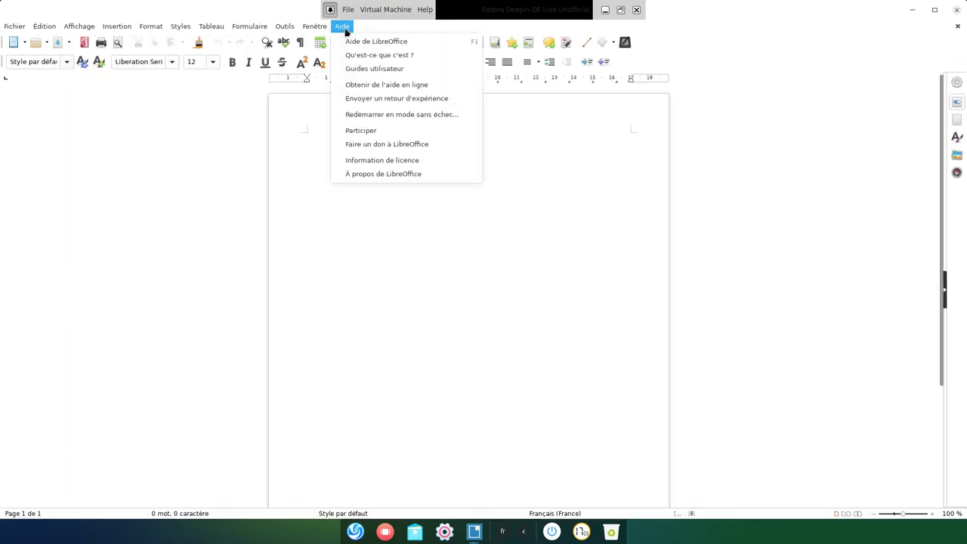
{"action": "left_click", "coordinate": [429, 174]}
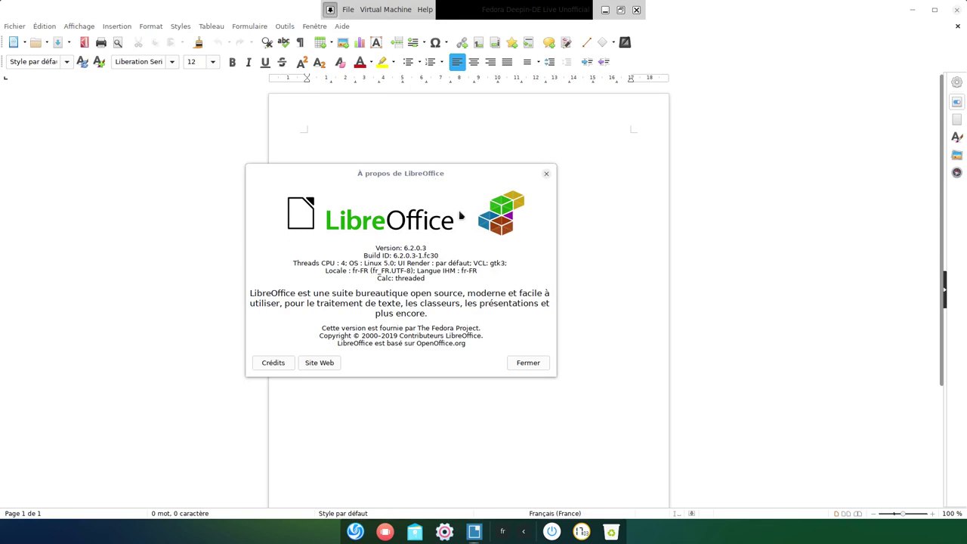
{"action": "left_click", "coordinate": [528, 364]}
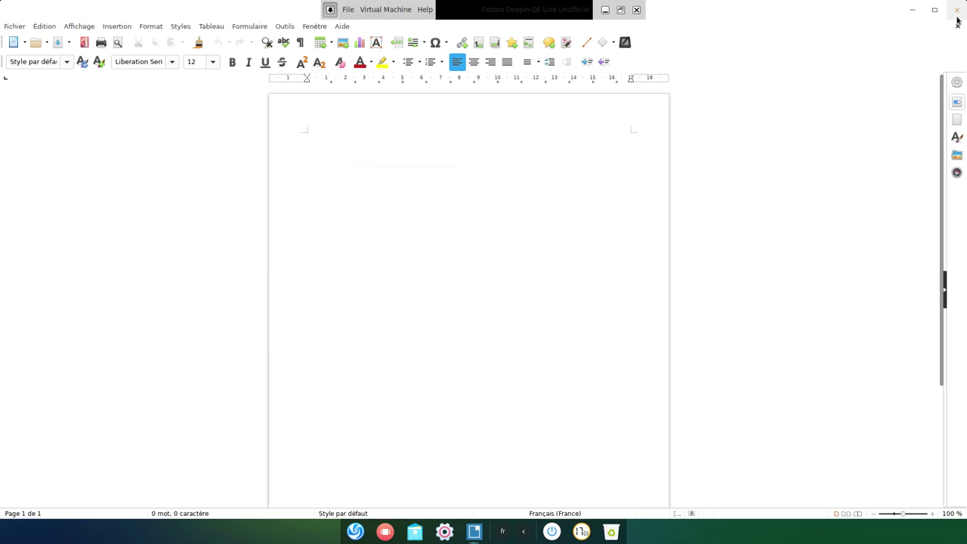
{"action": "left_click", "coordinate": [957, 10]}
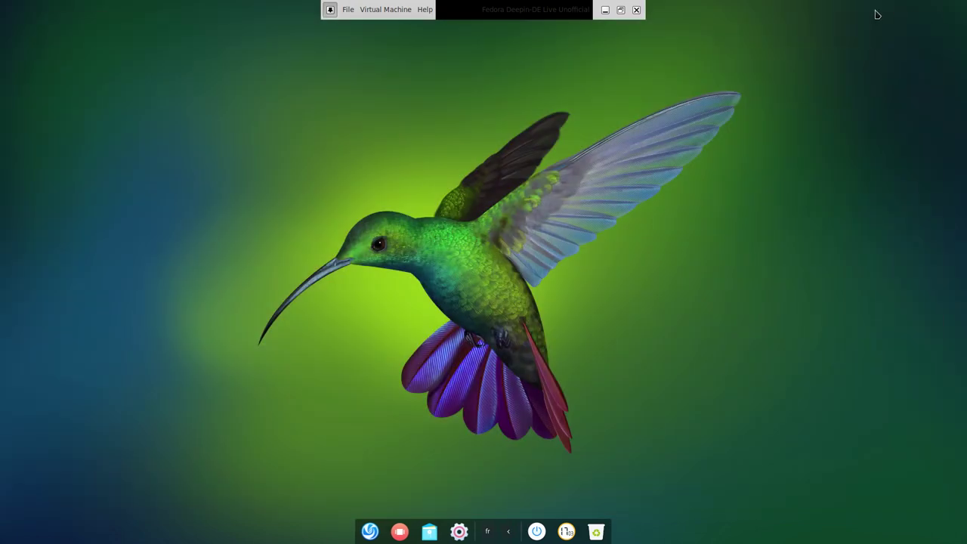
{"action": "left_click", "coordinate": [369, 531]}
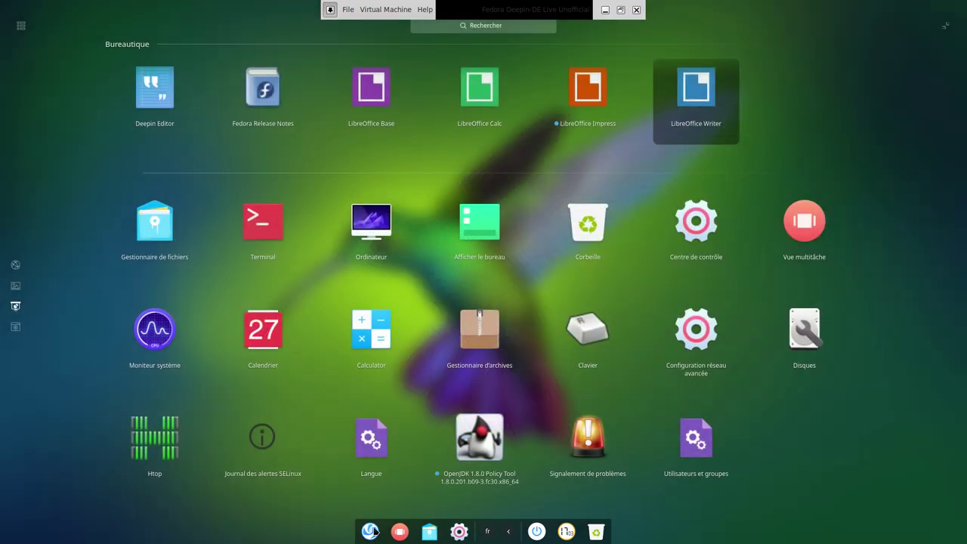
Search 'gim', launch GIMP and check its About box shows version 2.10.8.
{"action": "left_click", "coordinate": [506, 27]}
{"action": "type", "text": "gim"}
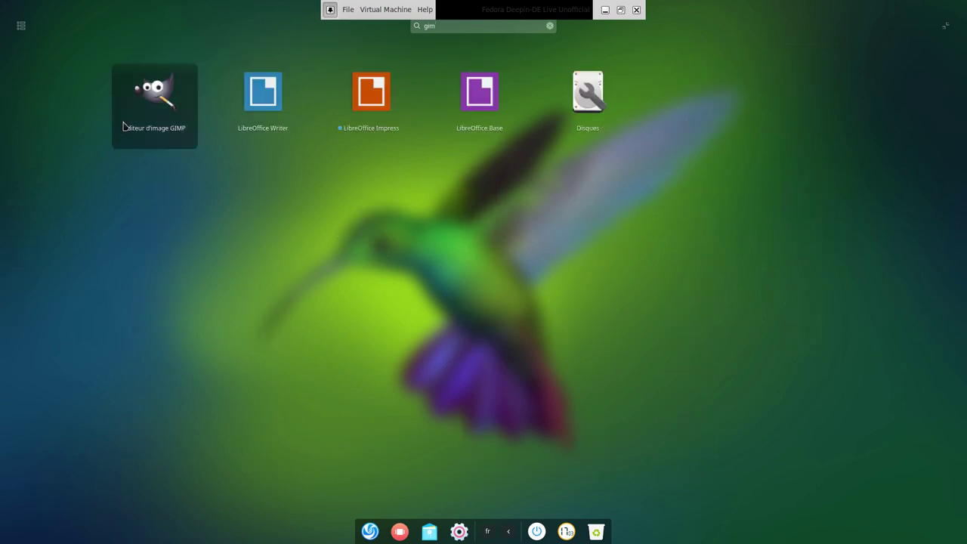
{"action": "left_click", "coordinate": [154, 102]}
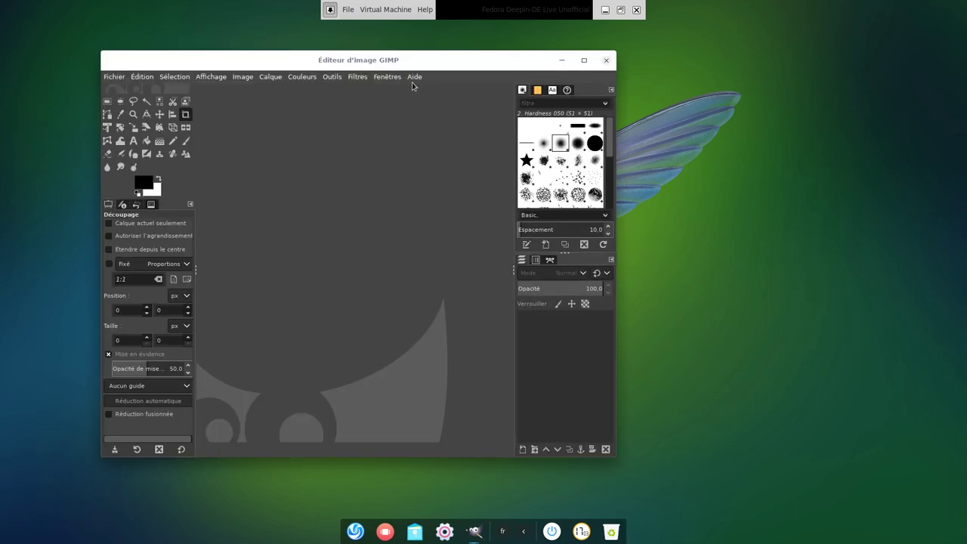
{"action": "left_click", "coordinate": [414, 77]}
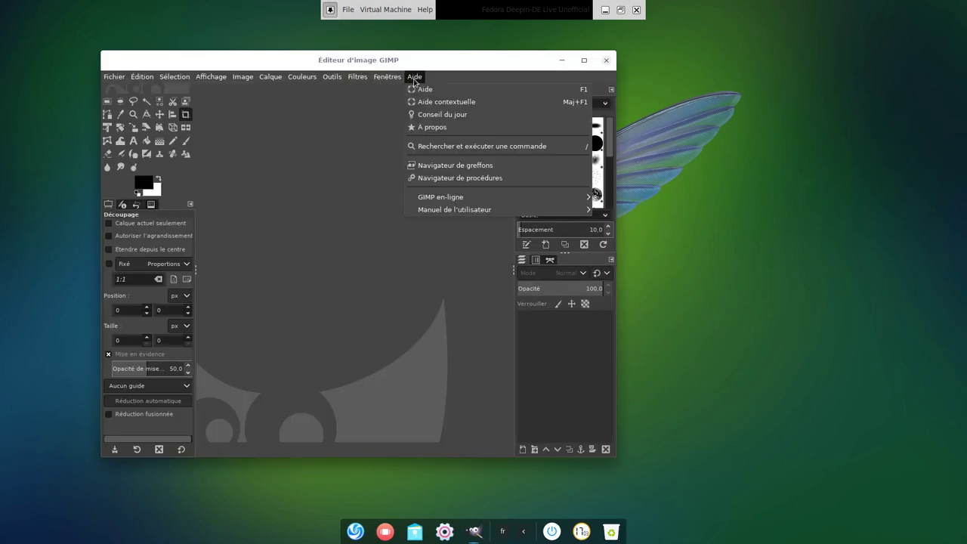
{"action": "left_click", "coordinate": [459, 128]}
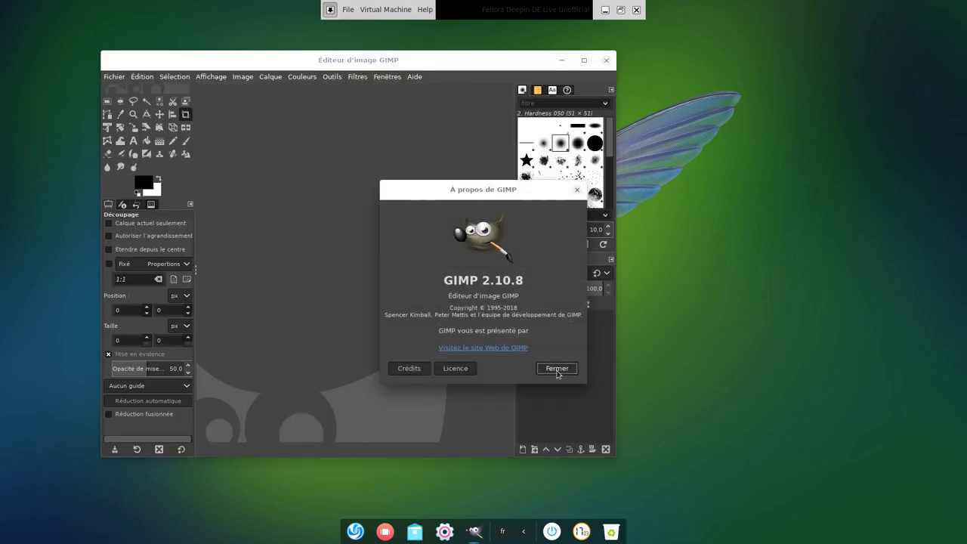
{"action": "left_click", "coordinate": [557, 369]}
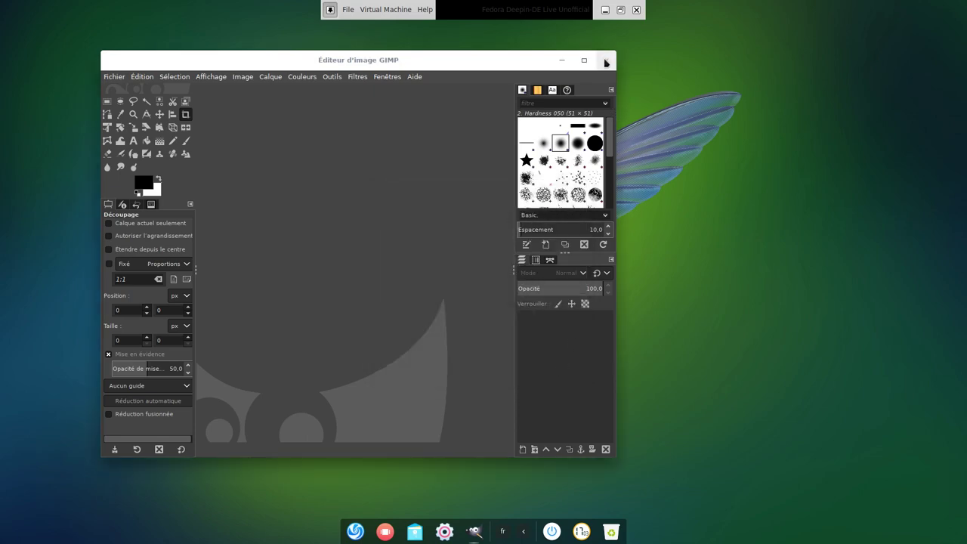
Quit GIMP and open the Ordinateur location in the file manager from the launcher.
{"action": "left_click", "coordinate": [606, 60]}
{"action": "left_click", "coordinate": [369, 532]}
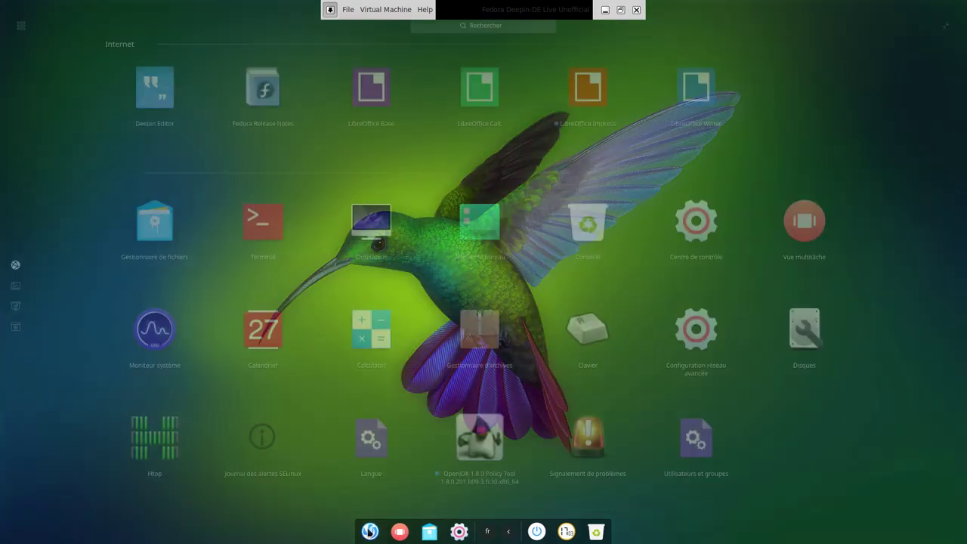
{"action": "left_click", "coordinate": [384, 215]}
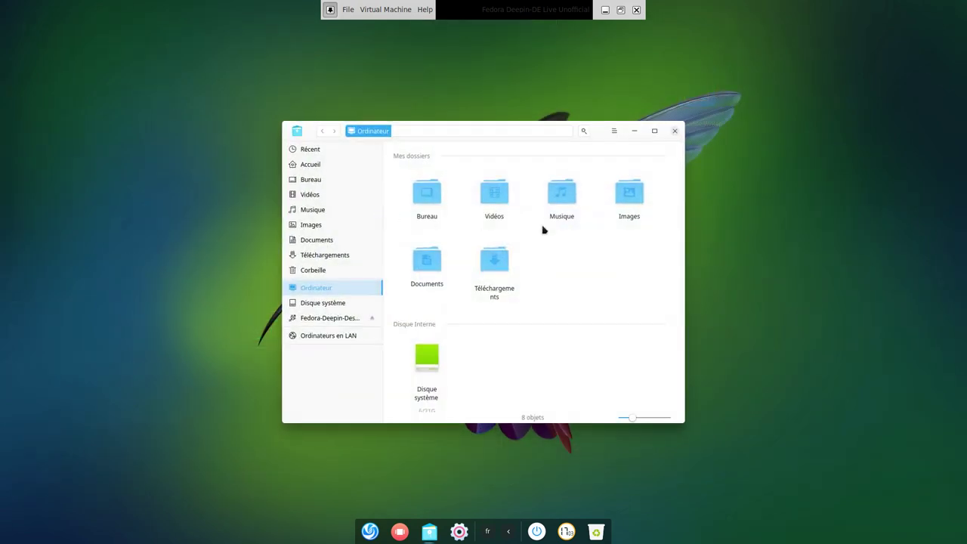
Close the file manager, then open and close Moniteur système from the launcher.
{"action": "left_click", "coordinate": [674, 132]}
{"action": "left_click", "coordinate": [369, 530]}
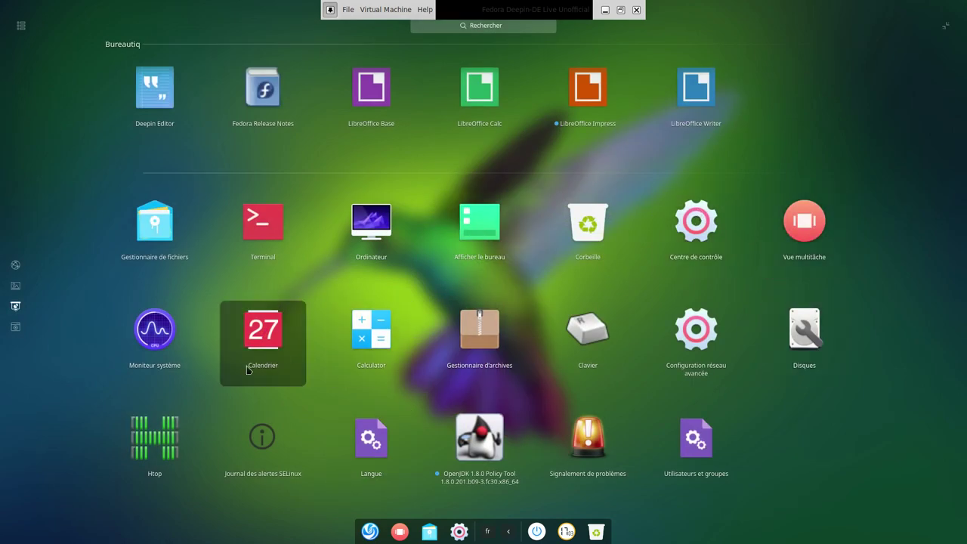
{"action": "left_click", "coordinate": [159, 353]}
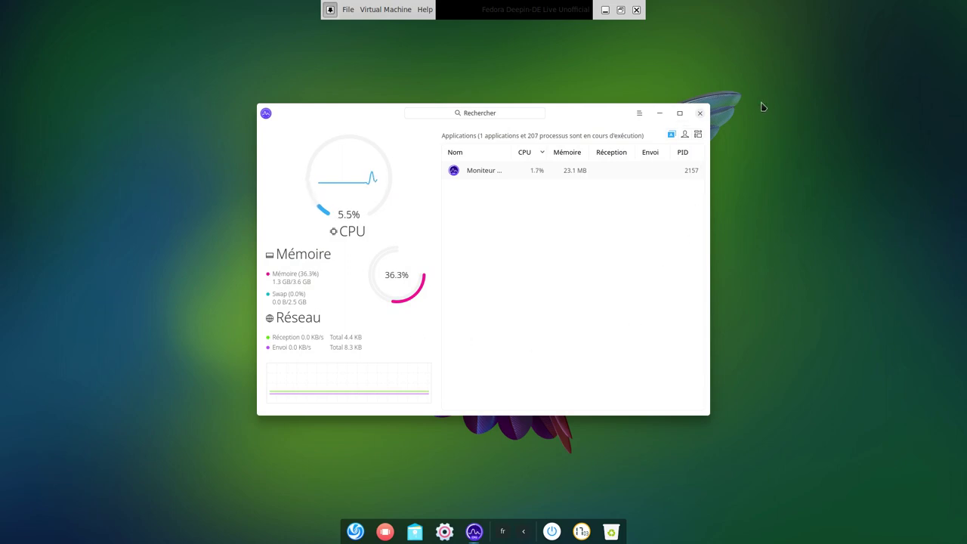
{"action": "left_click", "coordinate": [703, 113]}
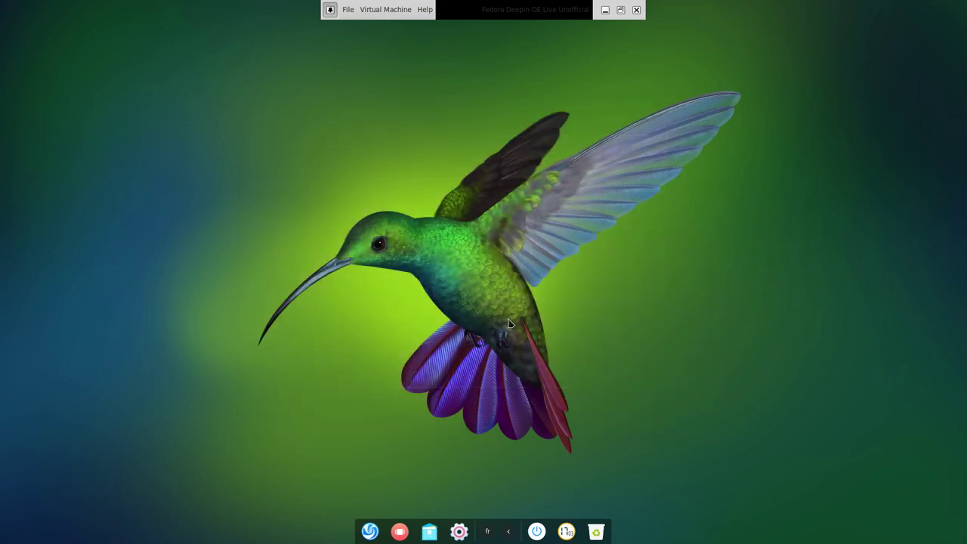
Open Htop from the launcher, close it, and reopen the launcher.
{"action": "left_click", "coordinate": [368, 531]}
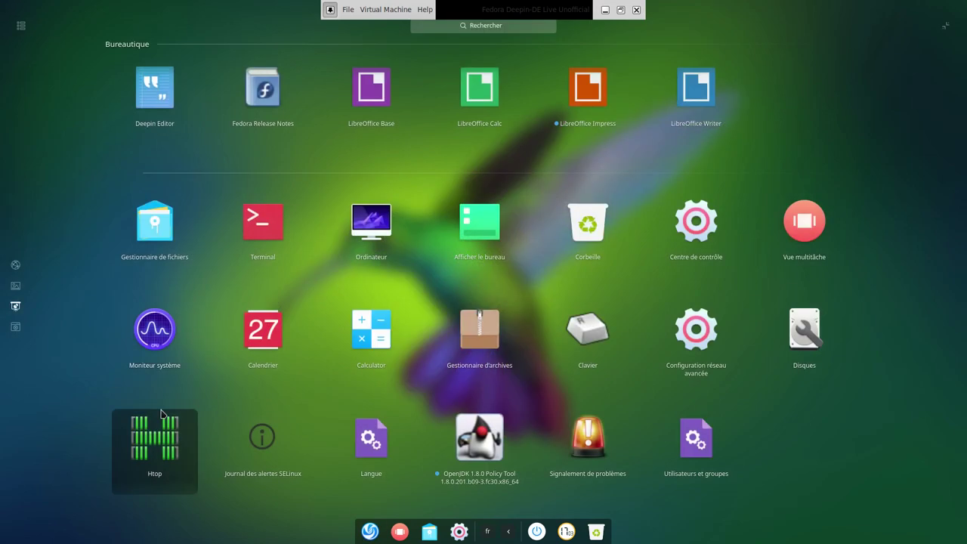
{"action": "left_click", "coordinate": [158, 464]}
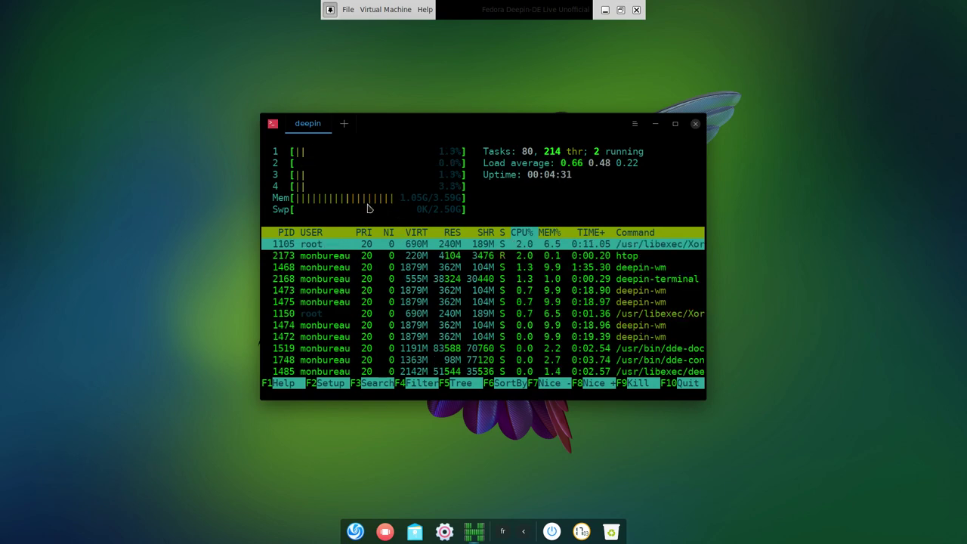
{"action": "left_click", "coordinate": [695, 123]}
{"action": "left_click", "coordinate": [369, 531]}
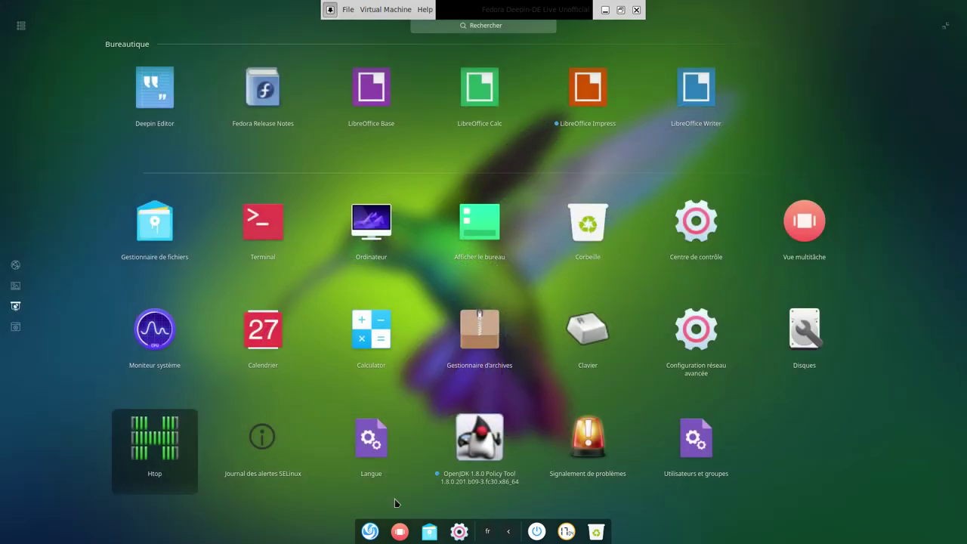
Launch the Langue language tool and authenticate with the admin password, retrying after a rejection.
{"action": "left_click", "coordinate": [378, 459]}
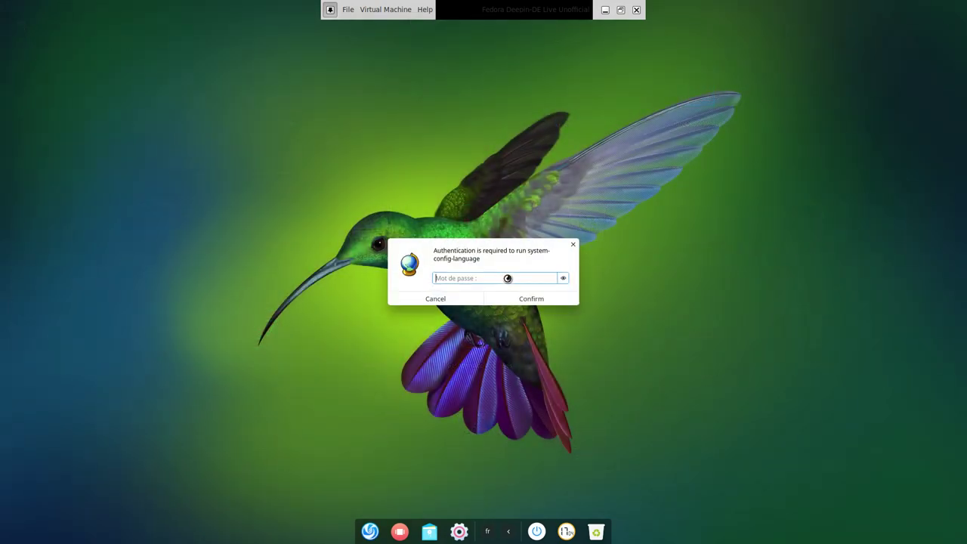
{"action": "type", "text": "•••••••••••"}
{"action": "key", "text": "Return"}
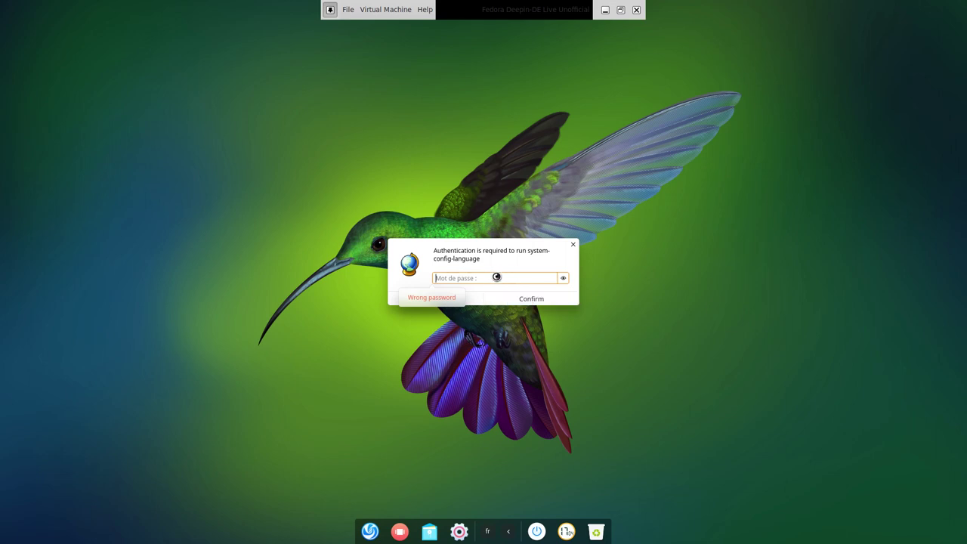
{"action": "type", "text": "•••"}
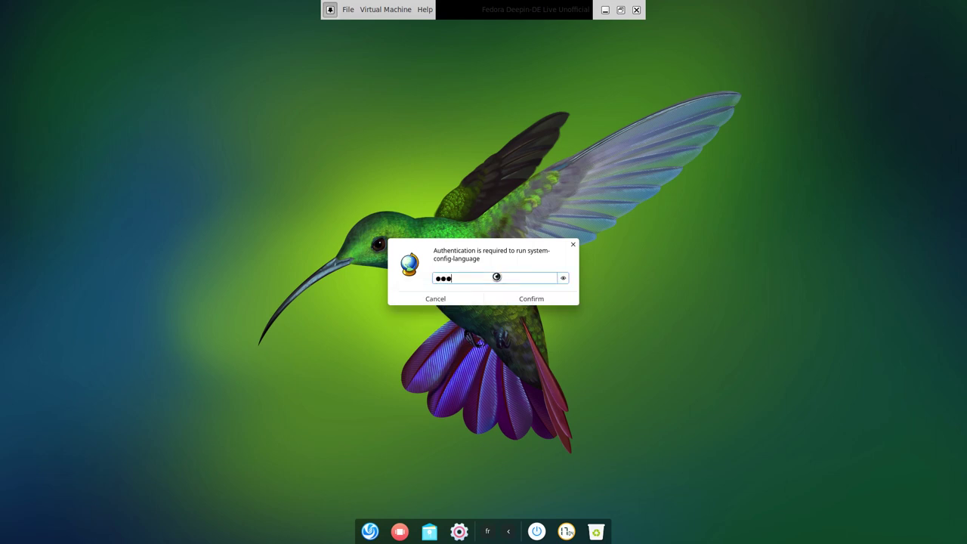
{"action": "type", "text": "•••"}
{"action": "key", "text": "Return"}
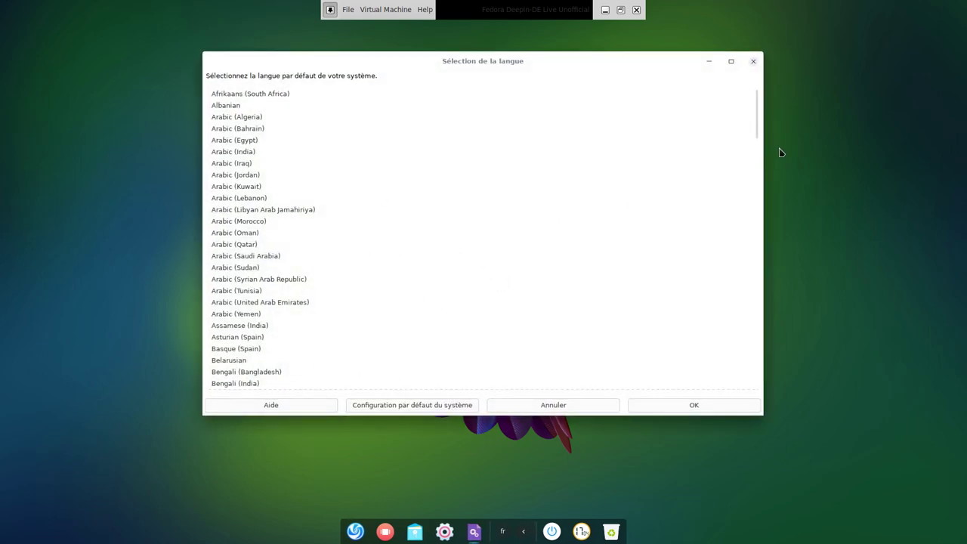
Scroll the language list to French (France), cancel without changes, then open and close the launcher.
{"action": "left_click_drag", "start_coordinate": [753, 132], "coordinate": [732, 236]}
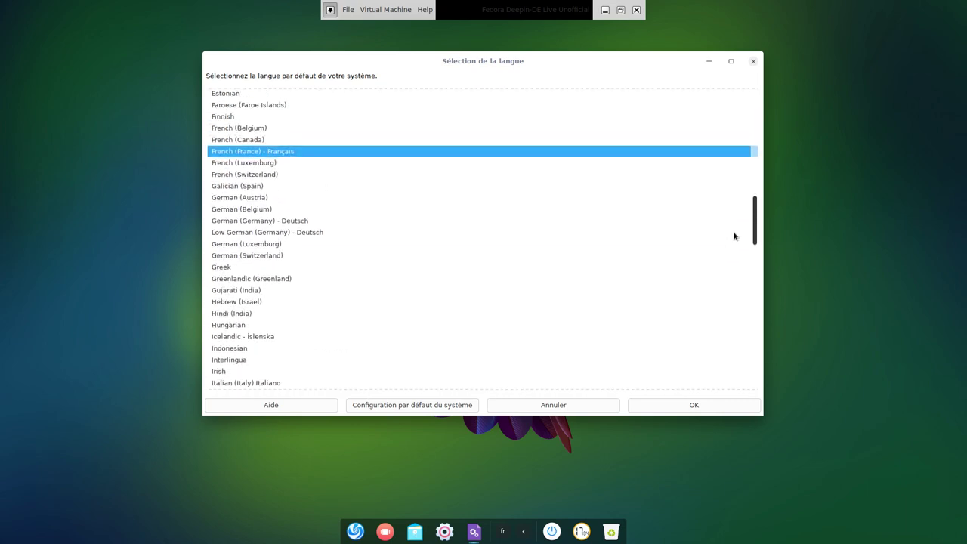
{"action": "left_click", "coordinate": [559, 405]}
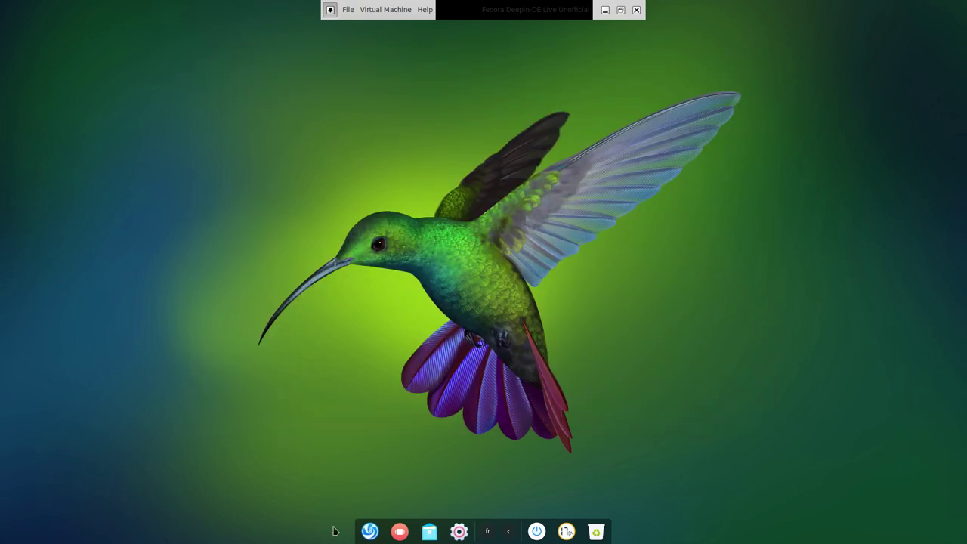
{"action": "left_click", "coordinate": [369, 531]}
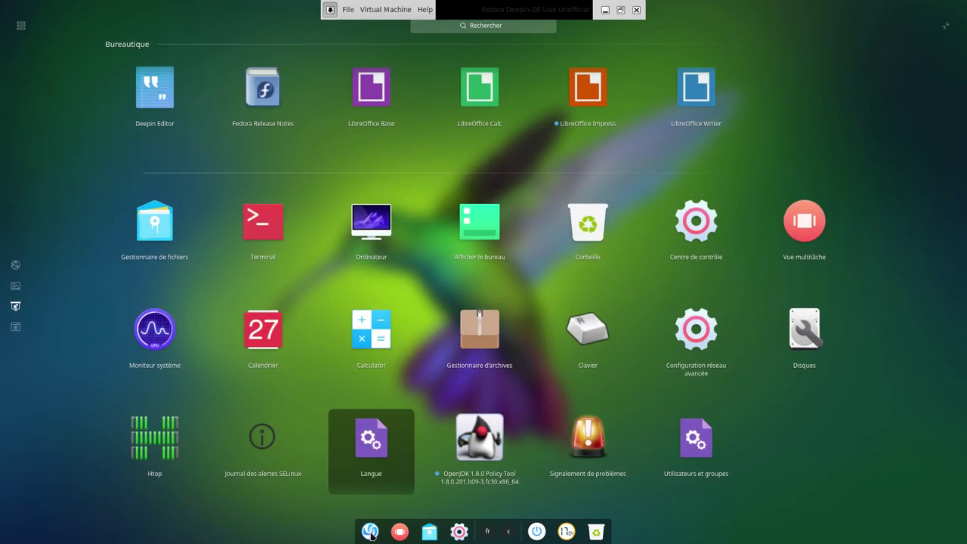
{"action": "left_click", "coordinate": [20, 28]}
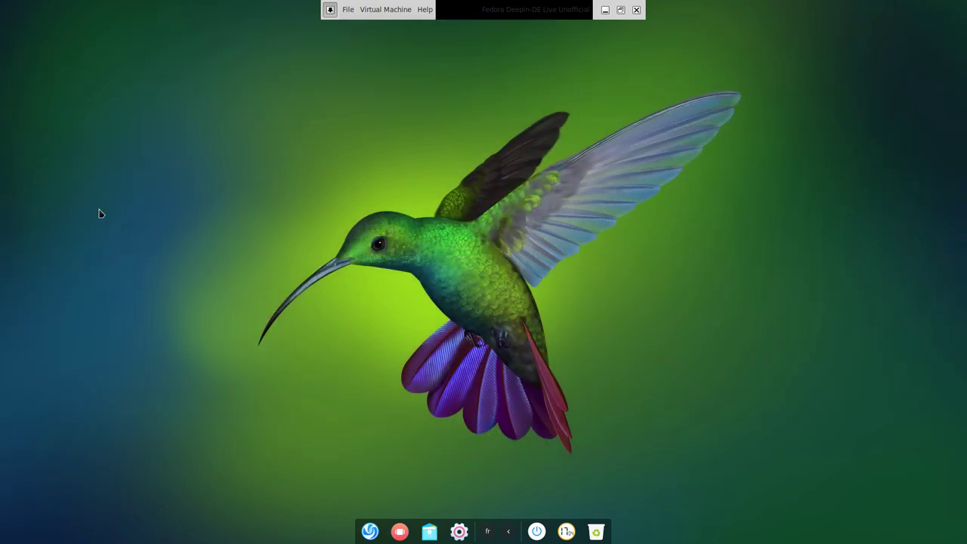
{"action": "key", "text": "super"}
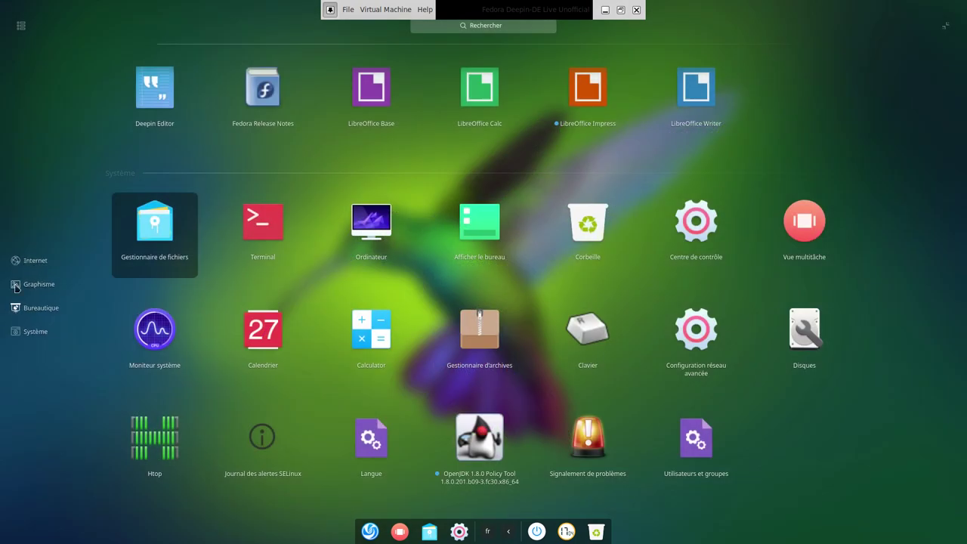
{"action": "left_click", "coordinate": [42, 262]}
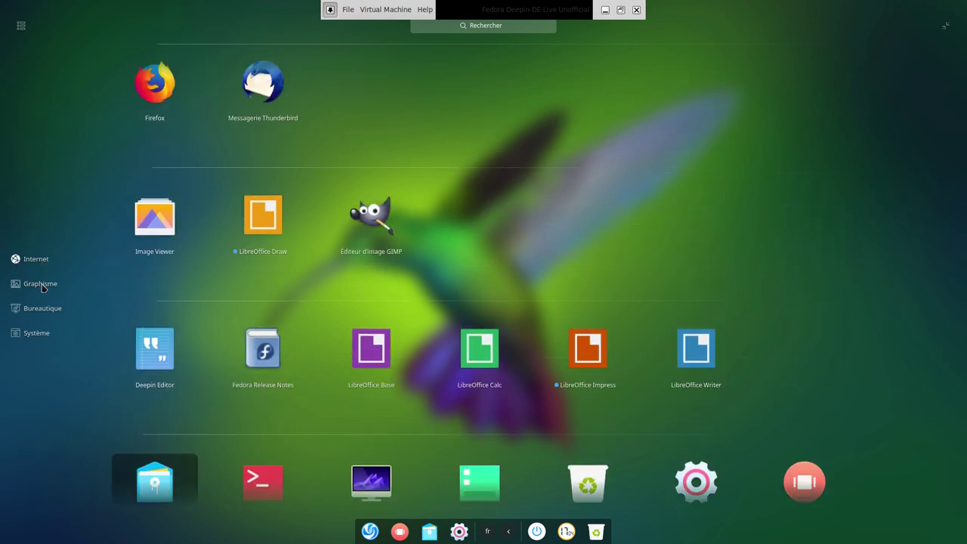
{"action": "left_click", "coordinate": [41, 284]}
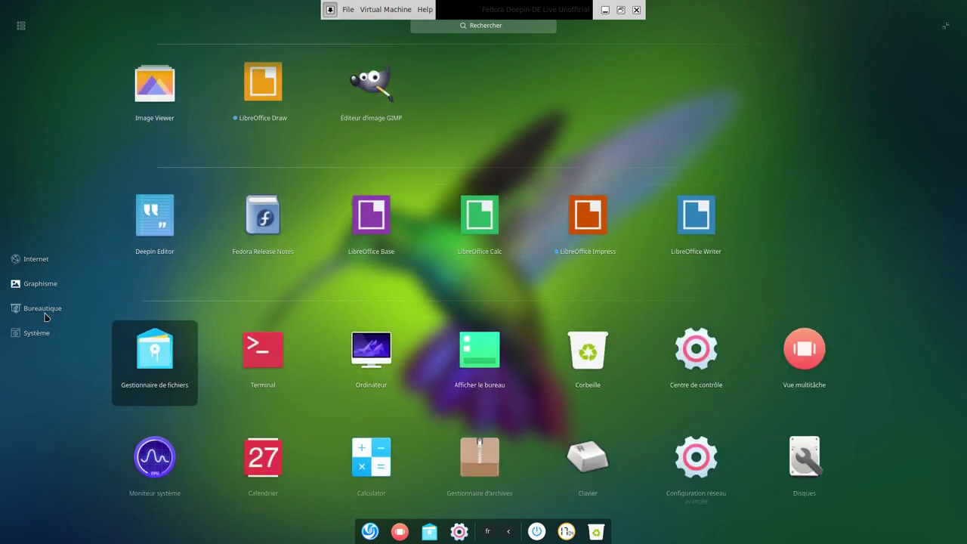
{"action": "left_click", "coordinate": [44, 313]}
{"action": "left_click", "coordinate": [39, 334]}
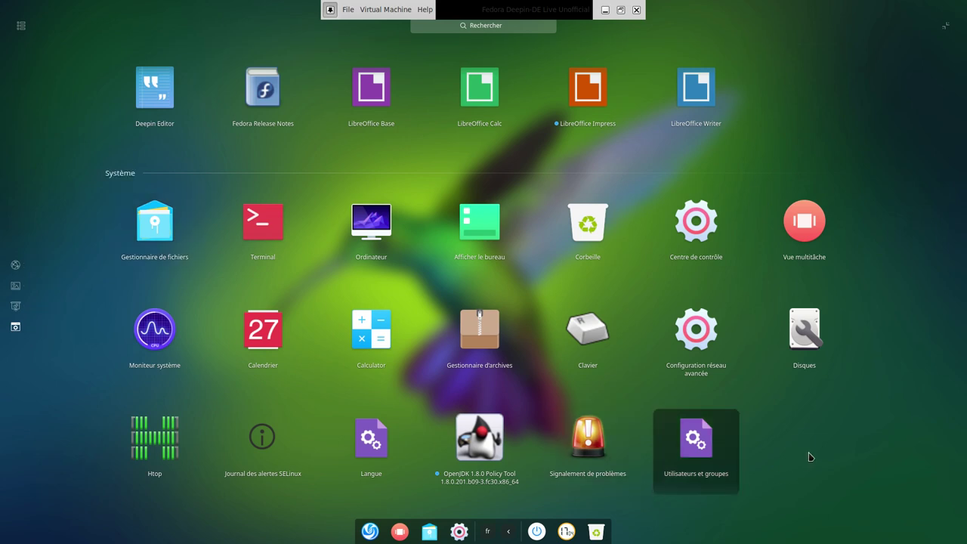
{"action": "left_click", "coordinate": [808, 456]}
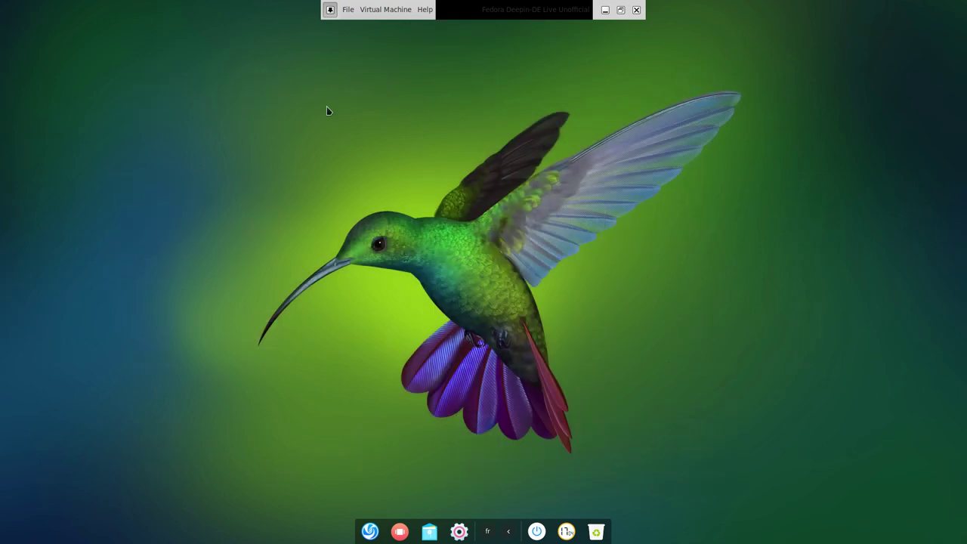
Choose Définir le fond d'écran from the desktop's right-click menu to show the wallpaper thumbnails.
{"action": "right_click", "coordinate": [287, 123]}
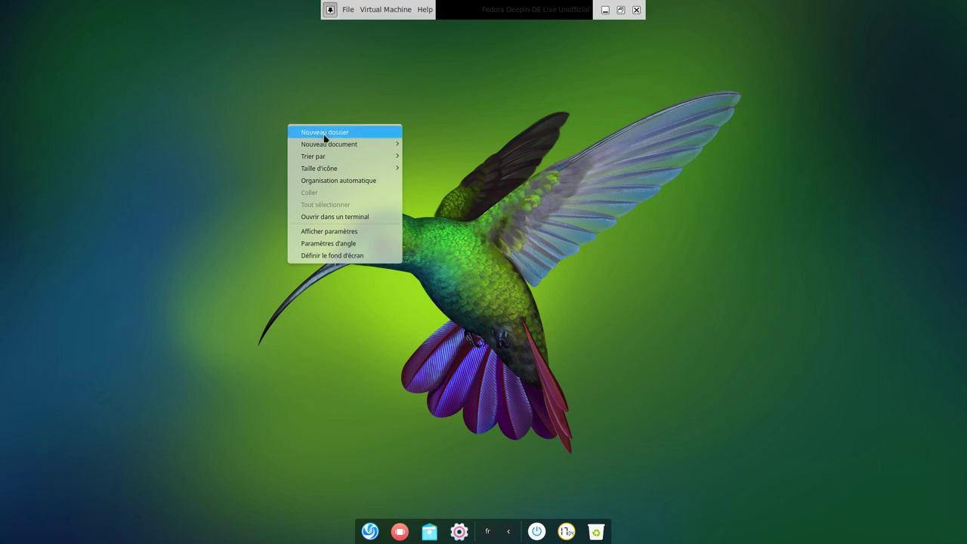
{"action": "mouse_move", "coordinate": [335, 147]}
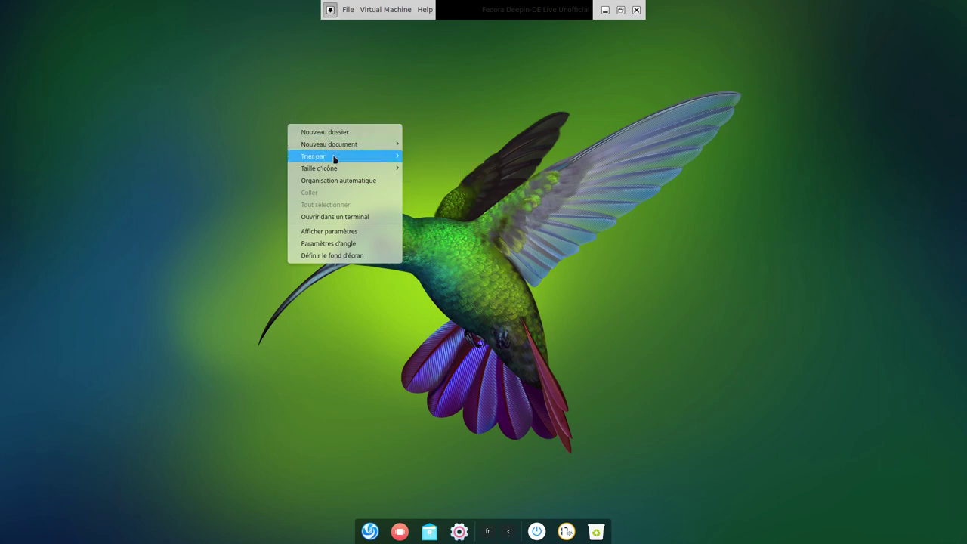
{"action": "mouse_move", "coordinate": [340, 173]}
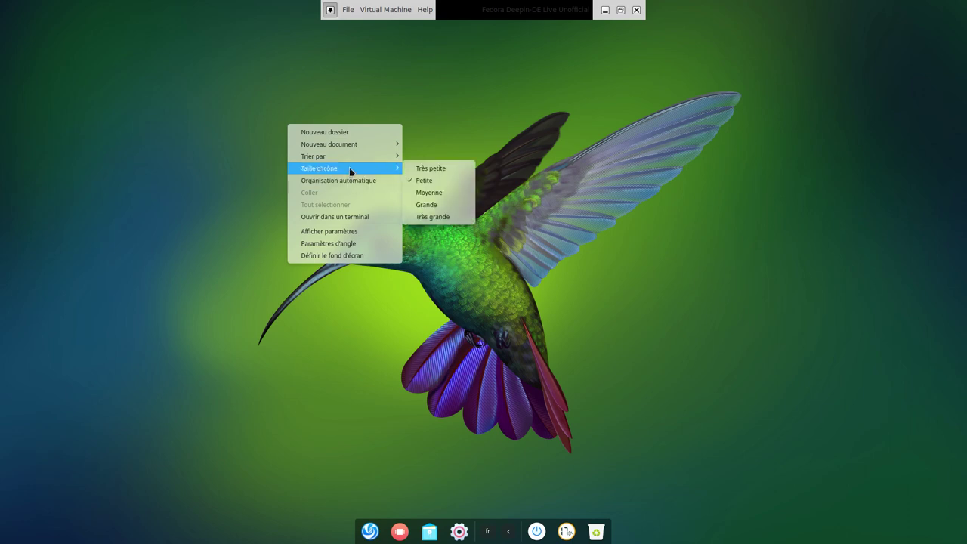
{"action": "left_click", "coordinate": [361, 256]}
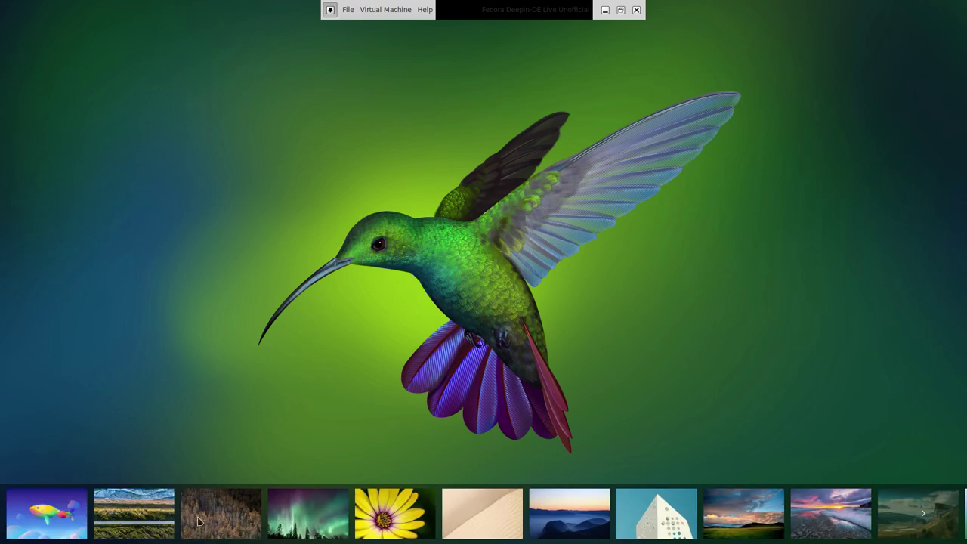
Preview the first wallpapers: forest, aurora, sunflower, sand, mountains, white pyramid, clouds and frozen sunset.
{"action": "left_click", "coordinate": [200, 521]}
{"action": "left_click", "coordinate": [314, 527]}
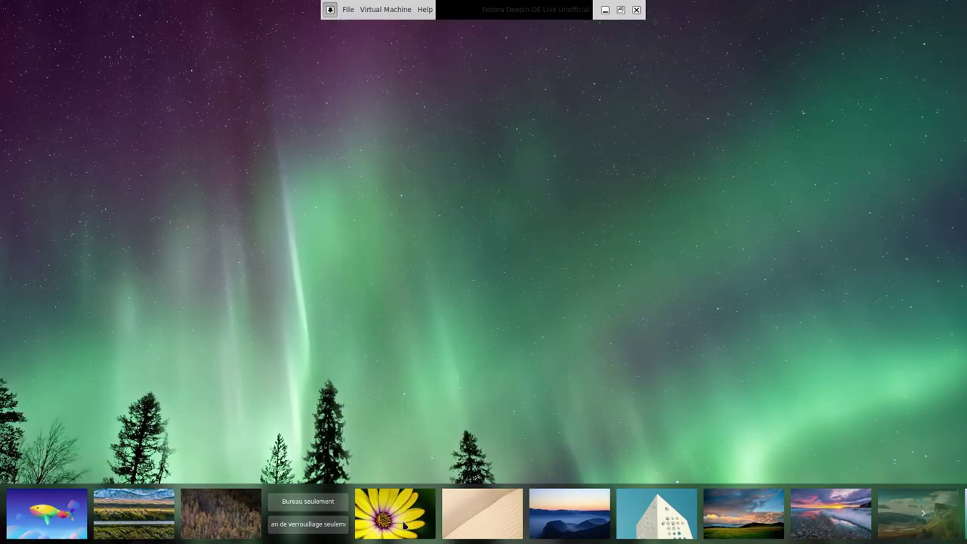
{"action": "left_click", "coordinate": [385, 524]}
{"action": "left_click", "coordinate": [480, 526]}
{"action": "left_click", "coordinate": [562, 525]}
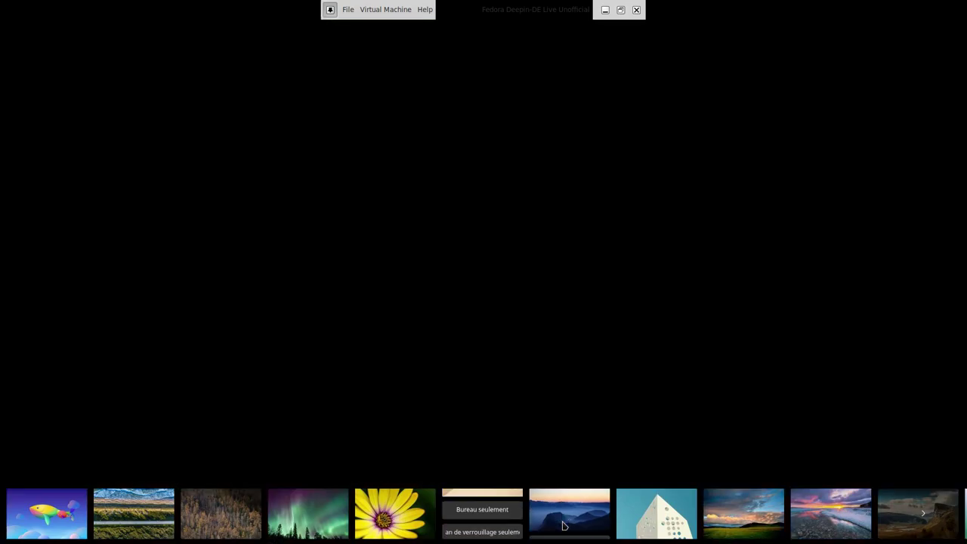
{"action": "left_click", "coordinate": [656, 525]}
{"action": "left_click", "coordinate": [743, 525]}
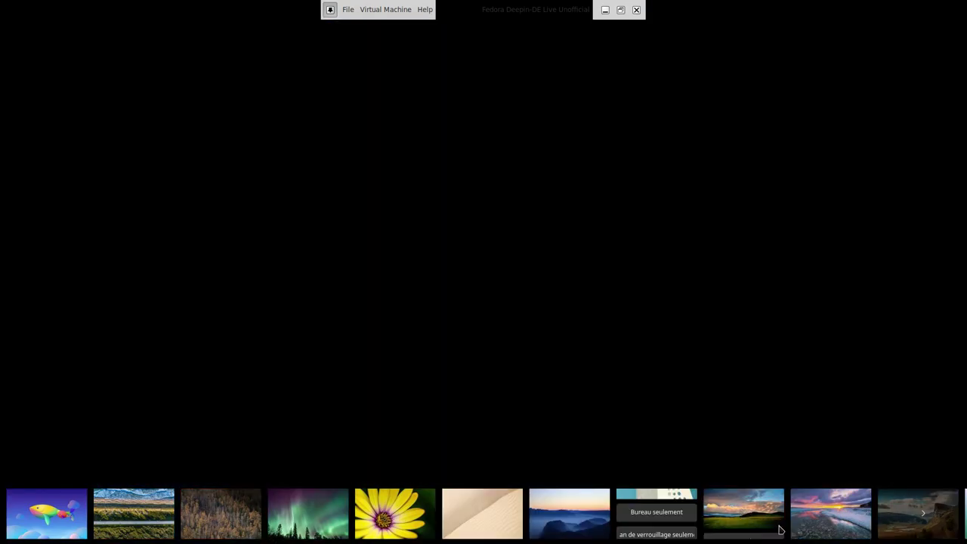
{"action": "left_click", "coordinate": [834, 528]}
On the next page, preview mountains, umbrellas, water-drop, mountain-sunset, lake, mushroom, red flower, dandelion and rainbow waves.
{"action": "left_click", "coordinate": [924, 514]}
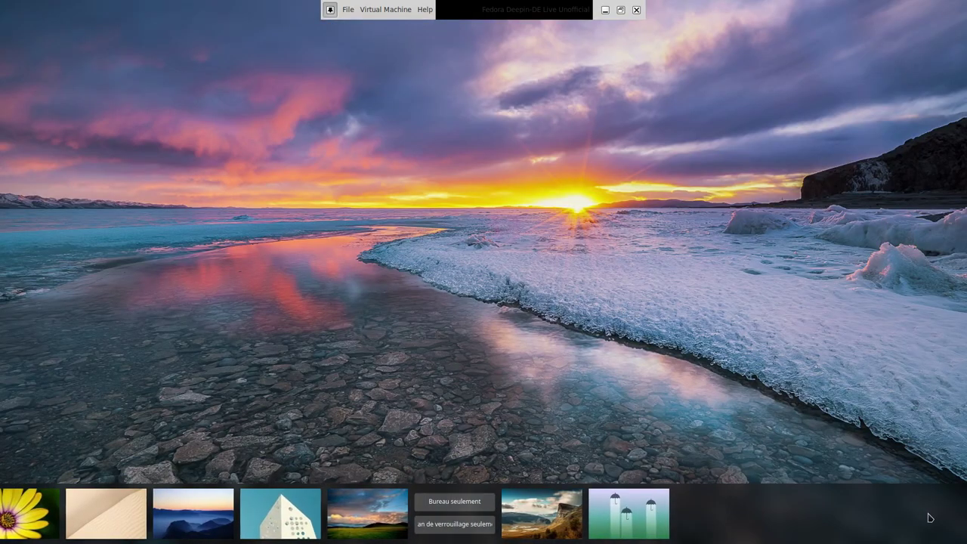
{"action": "left_click", "coordinate": [164, 519]}
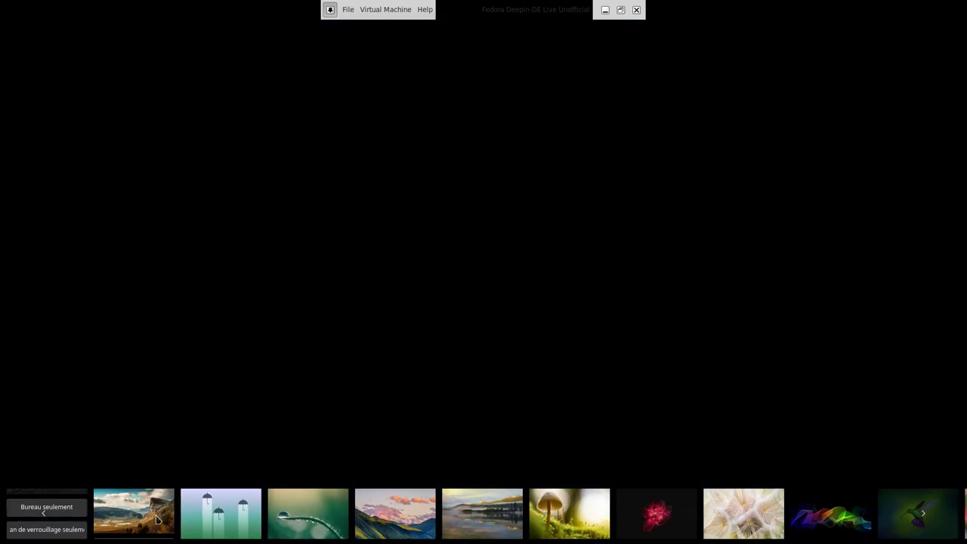
{"action": "left_click", "coordinate": [222, 521]}
{"action": "left_click", "coordinate": [328, 521]}
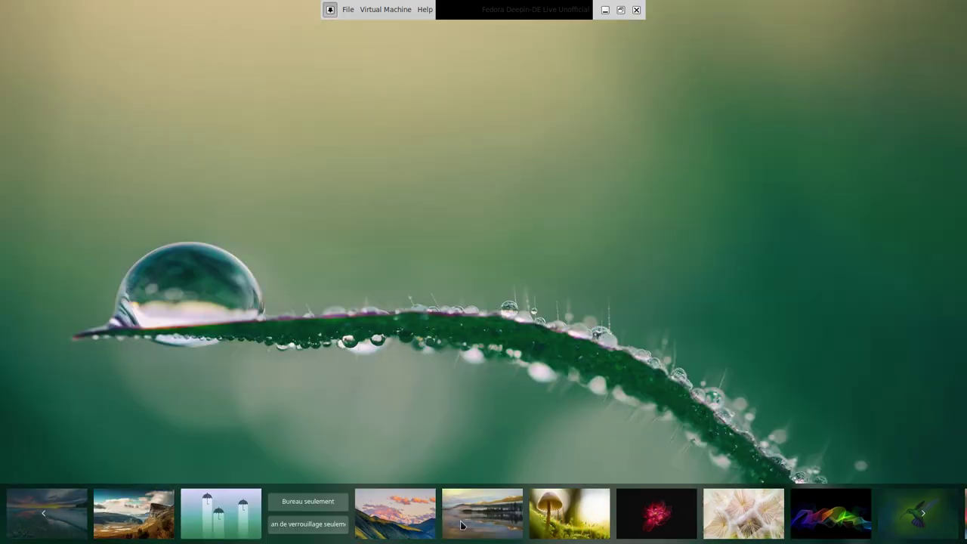
{"action": "left_click", "coordinate": [417, 519]}
{"action": "left_click", "coordinate": [485, 520]}
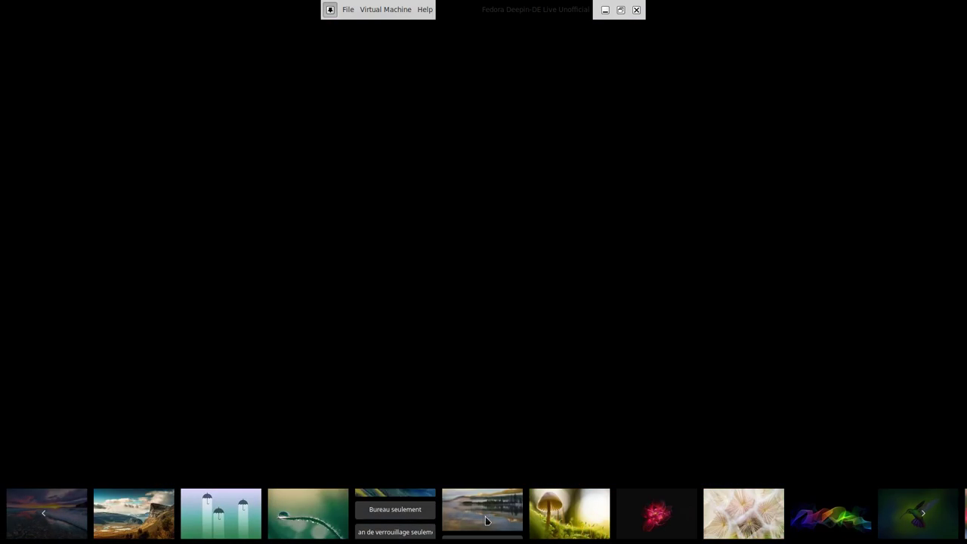
{"action": "left_click", "coordinate": [579, 529]}
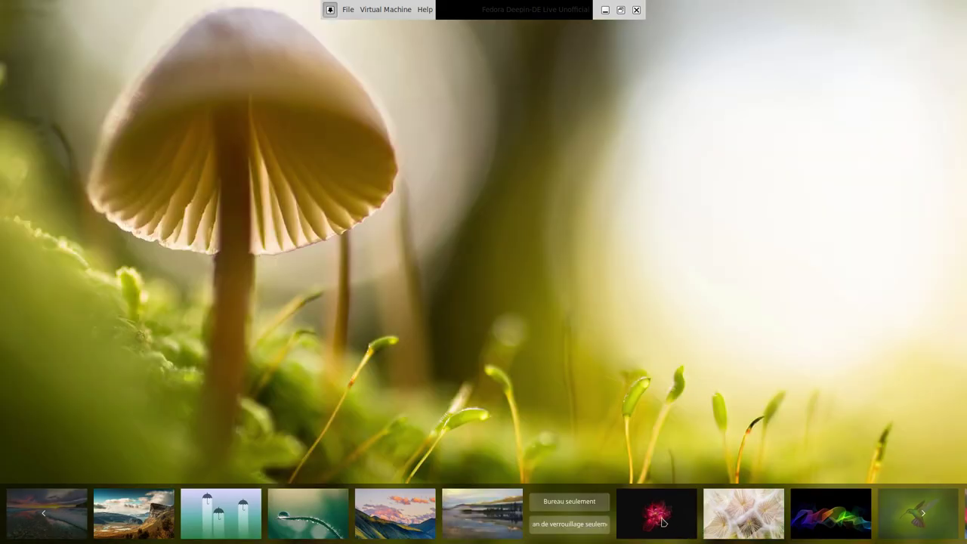
{"action": "left_click", "coordinate": [663, 522]}
{"action": "left_click", "coordinate": [734, 524]}
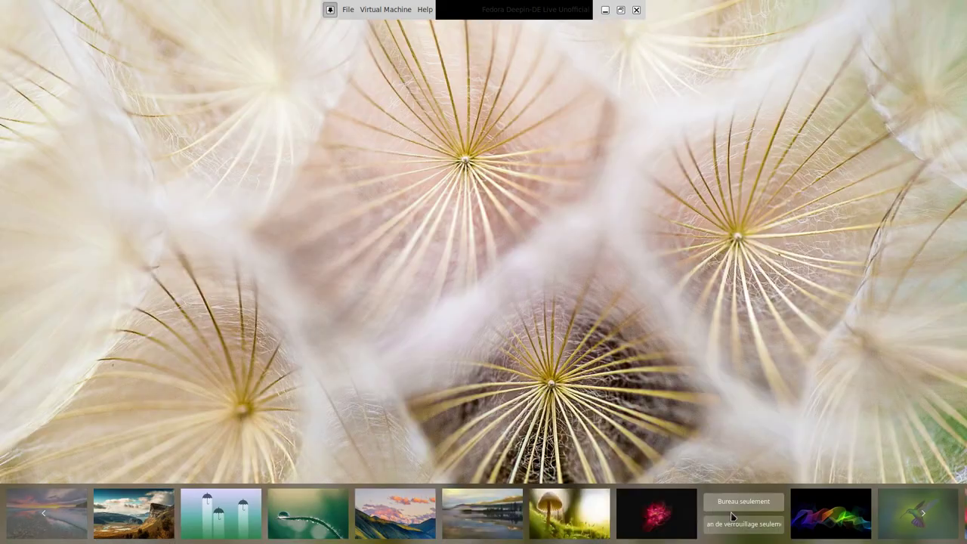
{"action": "left_click", "coordinate": [830, 529]}
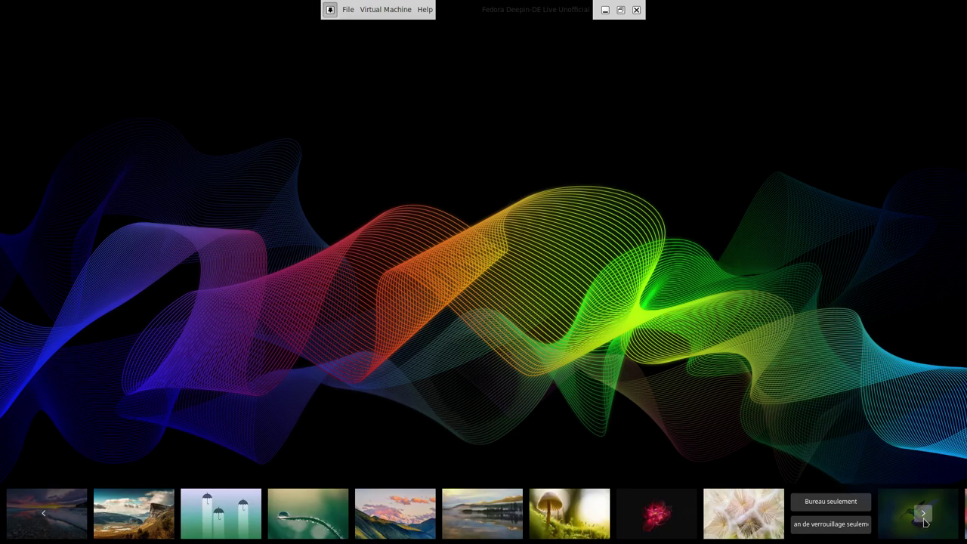
On the following page, preview hummingbird, autumn leaf, green hills, hot-air balloon, clouds and aerial beach.
{"action": "left_click", "coordinate": [922, 514]}
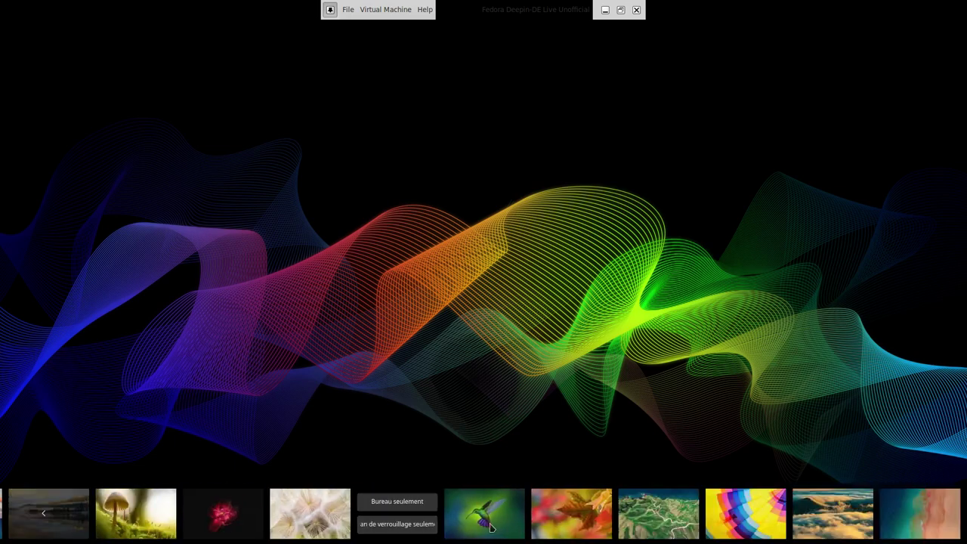
{"action": "left_click", "coordinate": [493, 528]}
{"action": "left_click", "coordinate": [590, 526]}
{"action": "left_click", "coordinate": [669, 523]}
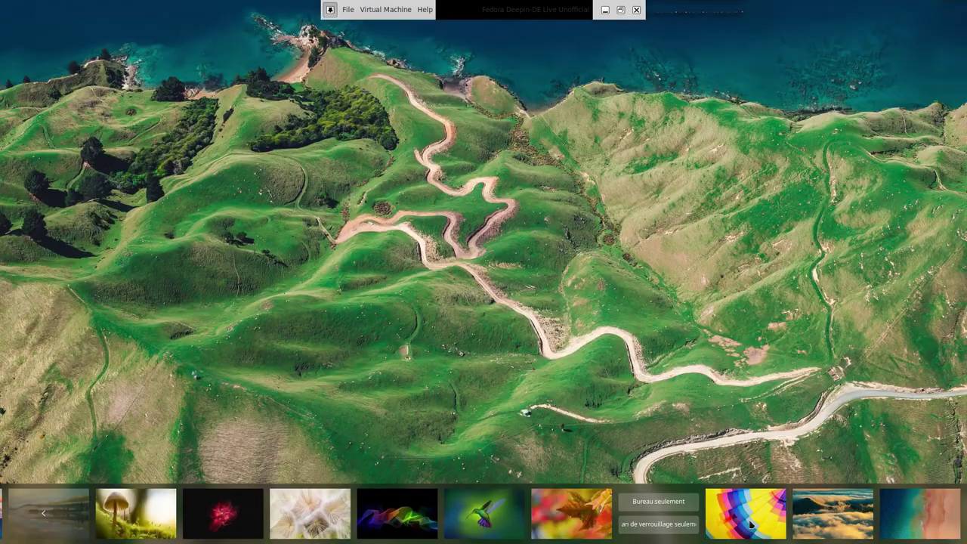
{"action": "left_click", "coordinate": [751, 525]}
{"action": "left_click", "coordinate": [799, 526]}
{"action": "left_click", "coordinate": [906, 519]}
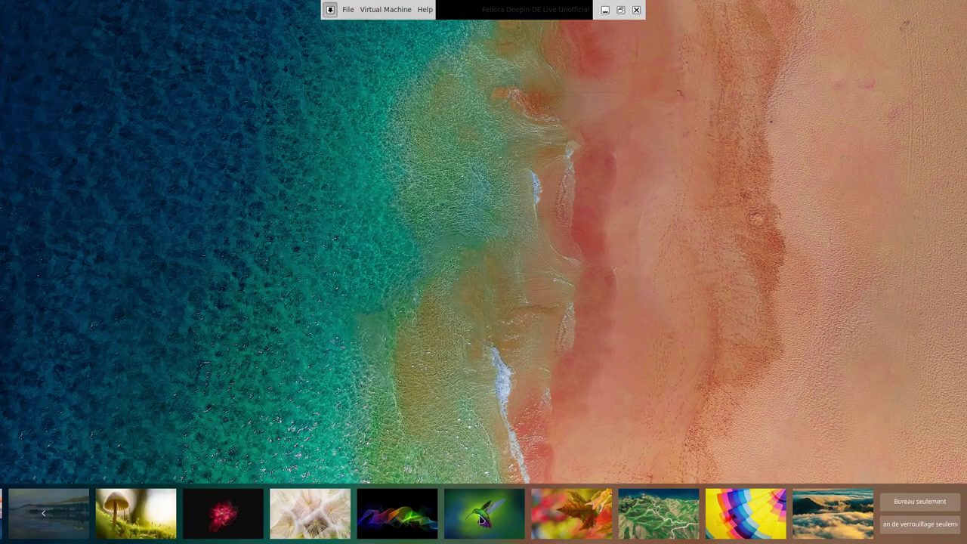
Set the green hummingbird as the wallpaper and close the picker.
{"action": "left_click", "coordinate": [39, 516]}
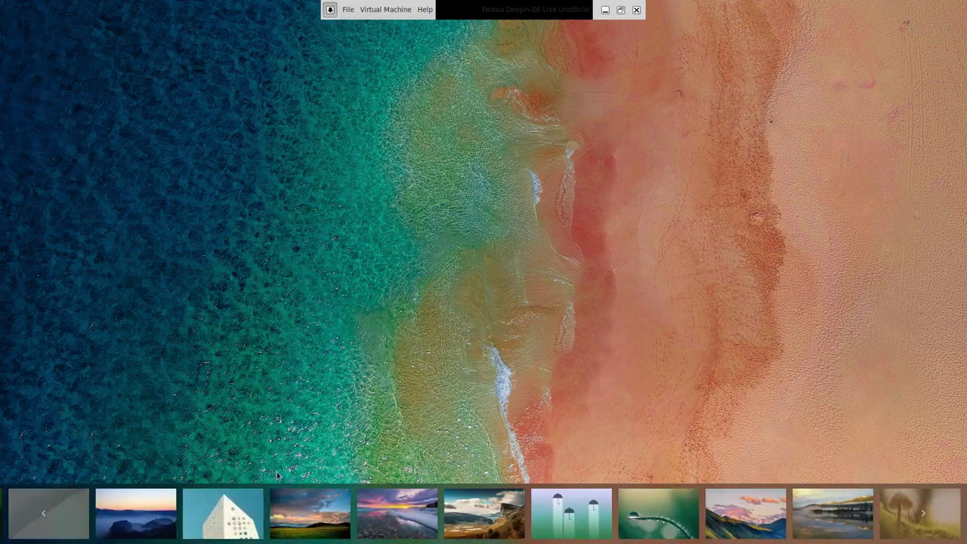
{"action": "left_click", "coordinate": [926, 519]}
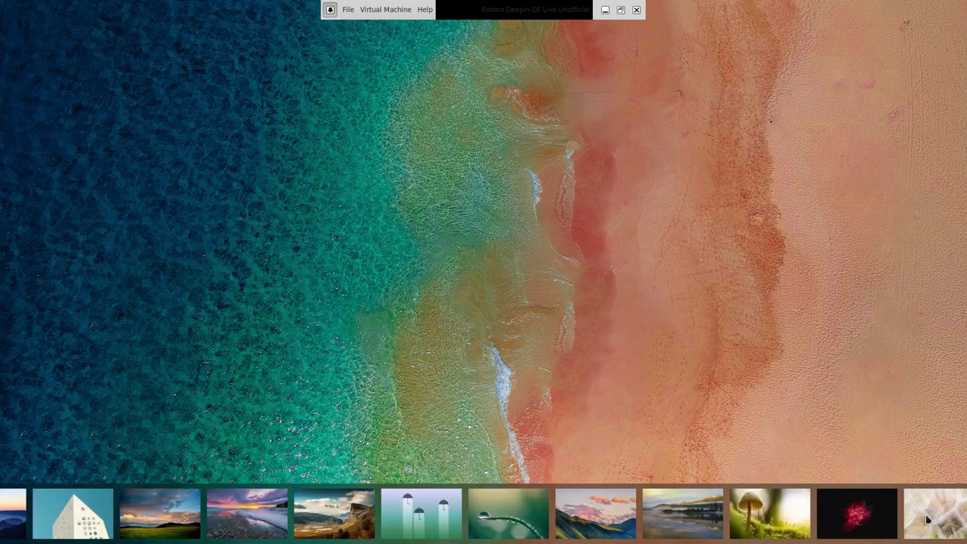
{"action": "left_click", "coordinate": [470, 524]}
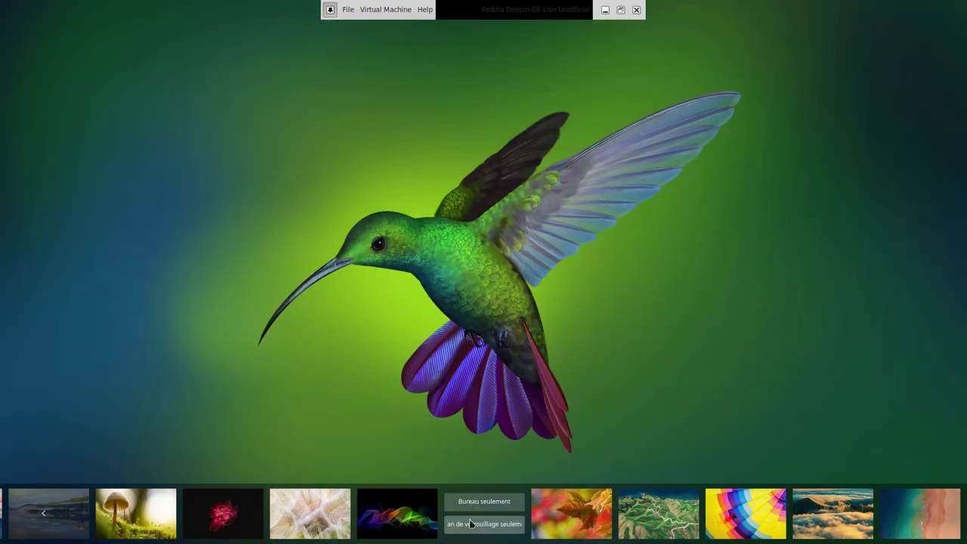
{"action": "left_click", "coordinate": [495, 356]}
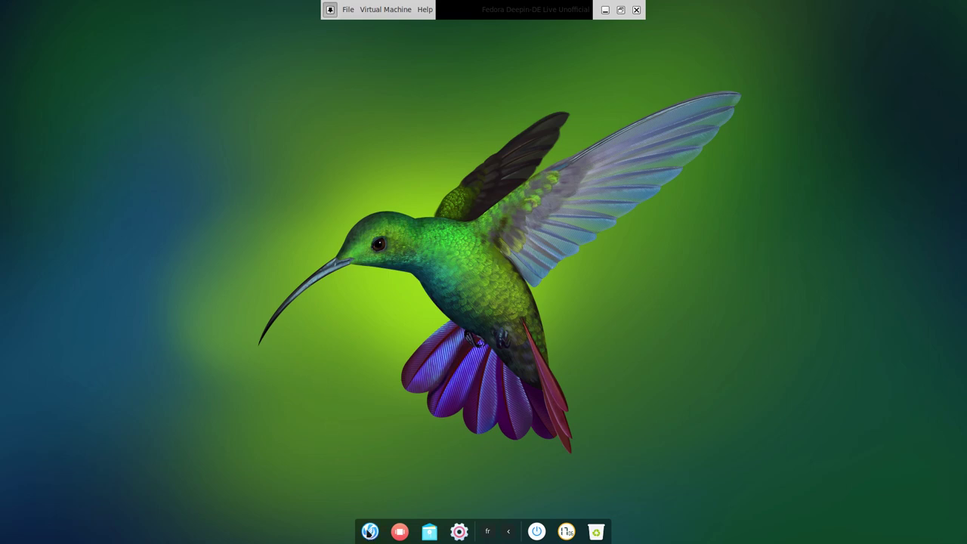
Open the full-screen application launcher from the dock.
{"action": "left_click", "coordinate": [368, 530]}
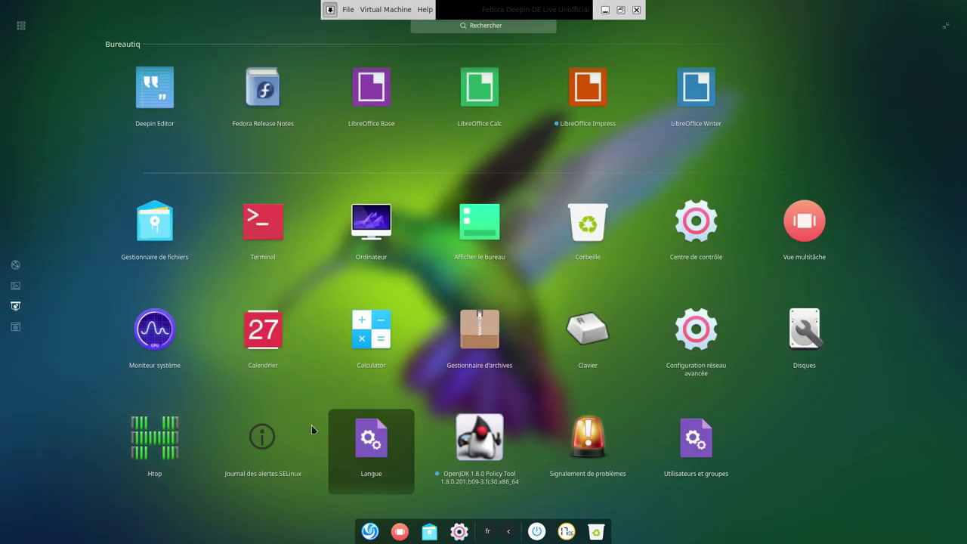
Open Terminal, become root with su, and run dnf check-update.
{"action": "left_click", "coordinate": [264, 231]}
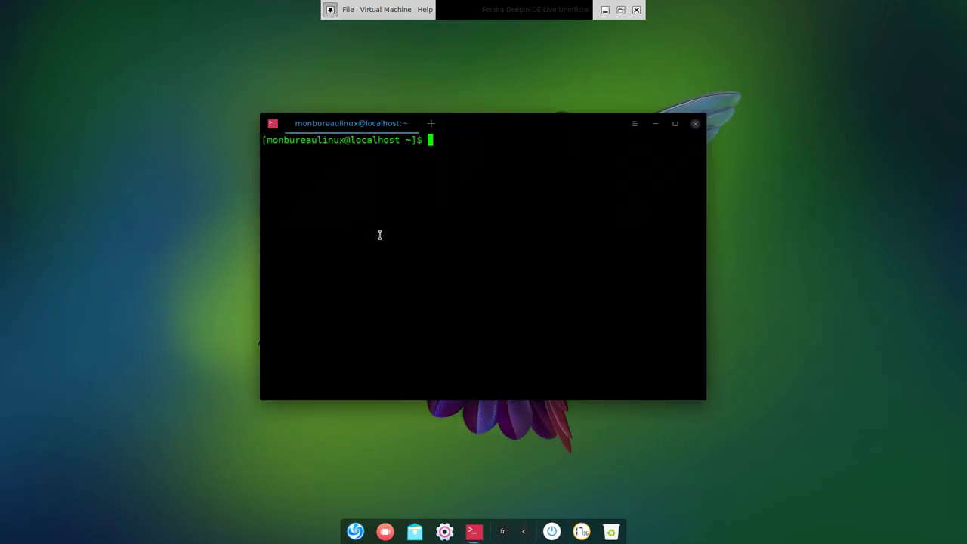
{"action": "type", "text": "su"}
{"action": "key", "text": "Return"}
{"action": "key", "text": "Return"}
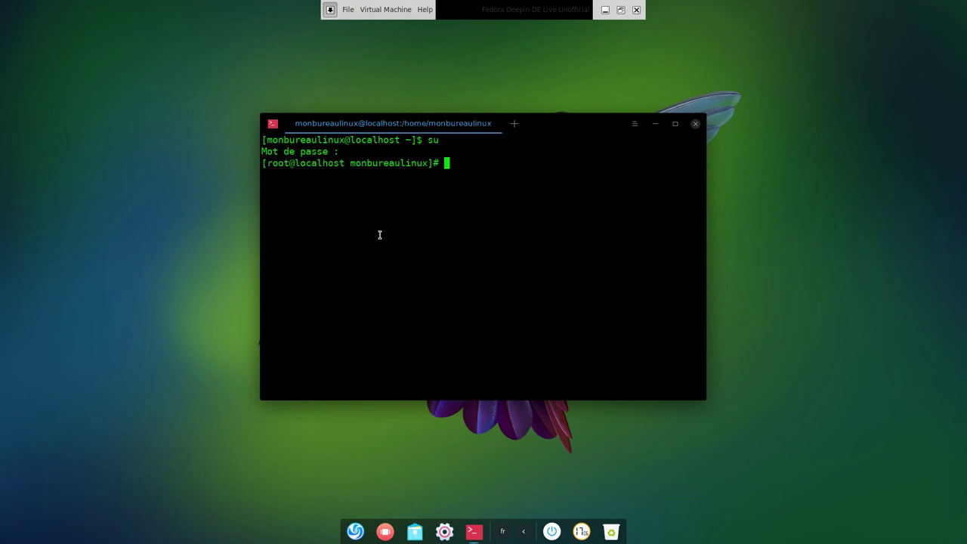
{"action": "type", "text": "dnf check-update"}
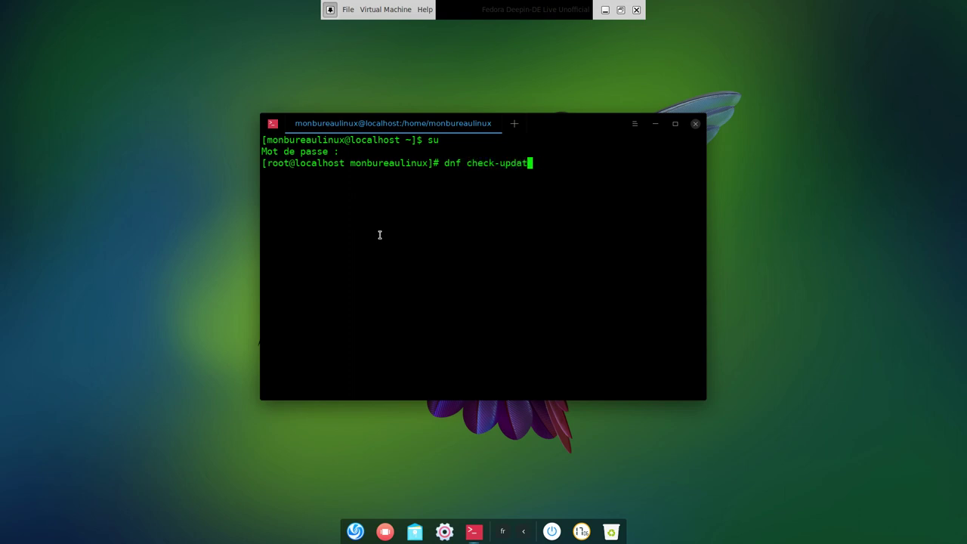
{"action": "key", "text": "Return"}
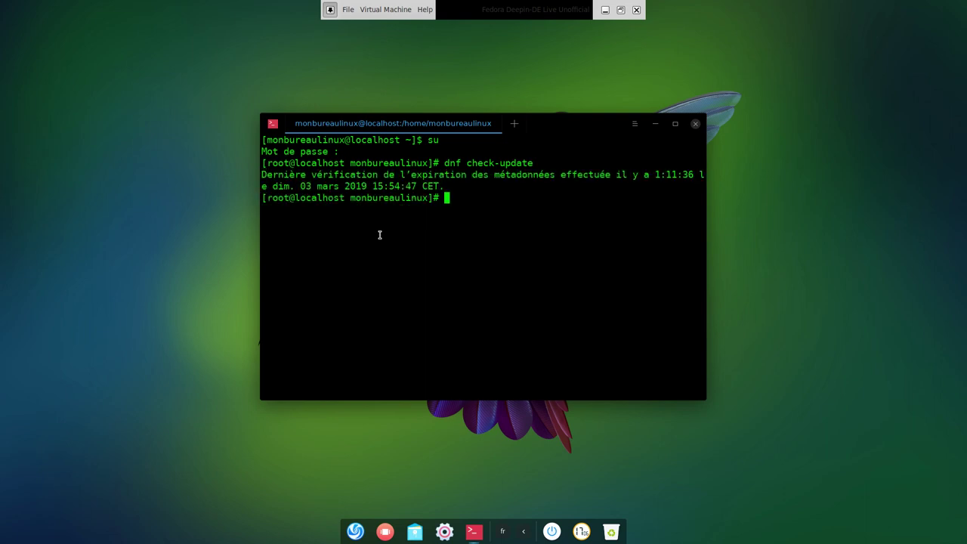
Edit the recalled command into dnf update and run the system update.
{"action": "key", "text": "Up"}
{"action": "key", "text": "Left"}
{"action": "key", "text": "Left"}
{"action": "key", "text": "Left"}
{"action": "key", "text": "Left"}
{"action": "key", "text": "Left"}
{"action": "key", "text": "Left"}
{"action": "key", "text": "Left"}
{"action": "key", "text": "Left"}
{"action": "key", "text": "Left"}
{"action": "key", "text": "Left"}
{"action": "key", "text": "Left"}
{"action": "key", "text": "Left"}
{"action": "key", "text": "Delete"}
{"action": "key", "text": "Delete"}
{"action": "key", "text": "Delete"}
{"action": "key", "text": "Delete"}
{"action": "key", "text": "Delete"}
{"action": "key", "text": "Delete"}
{"action": "key", "text": "Return"}
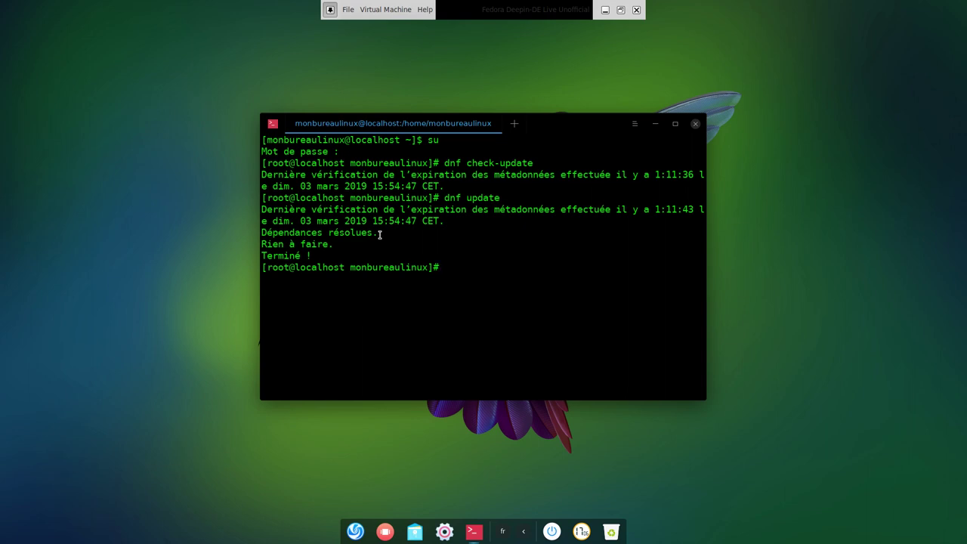
Clear the screen, exit the root shell and close the terminal window.
{"action": "key", "text": "ctrl+l"}
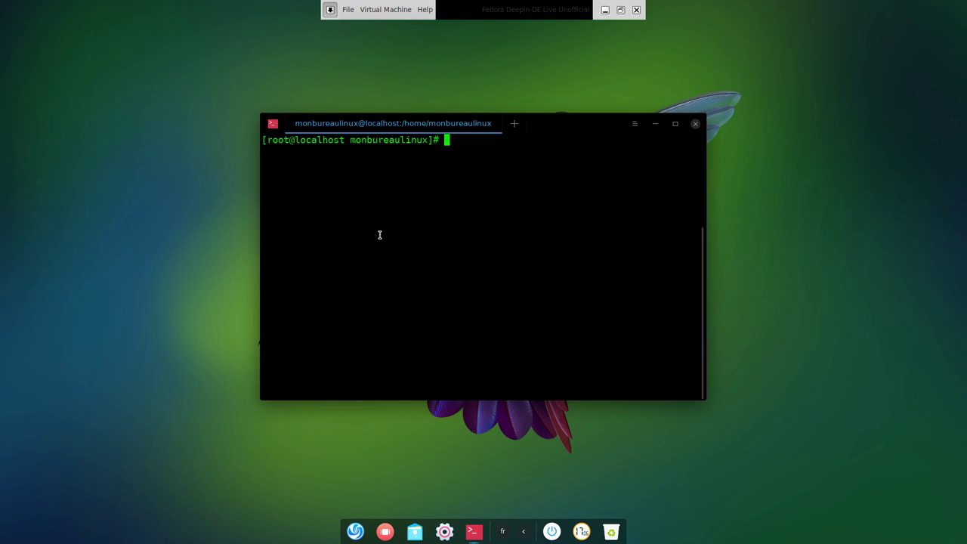
{"action": "type", "text": "exit"}
{"action": "key", "text": "Return"}
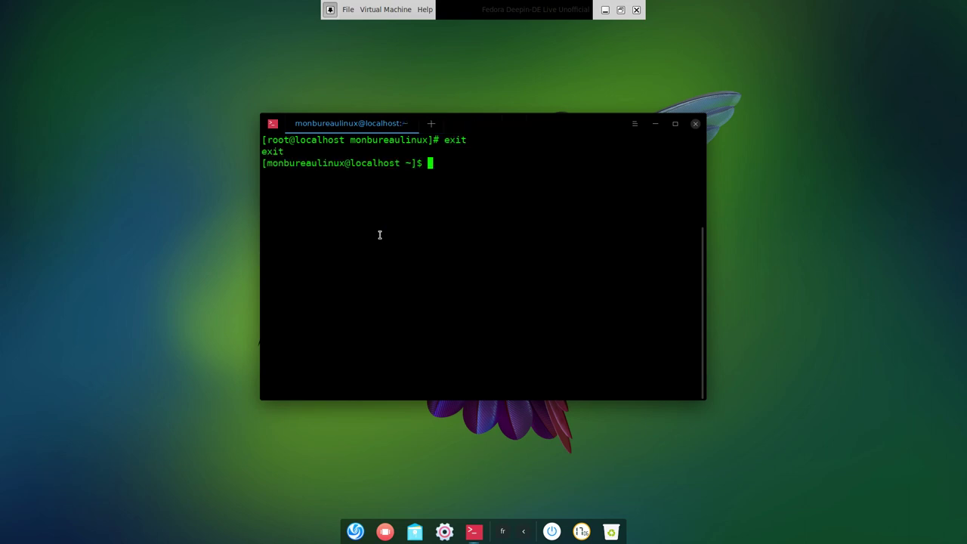
{"action": "left_click", "coordinate": [694, 123]}
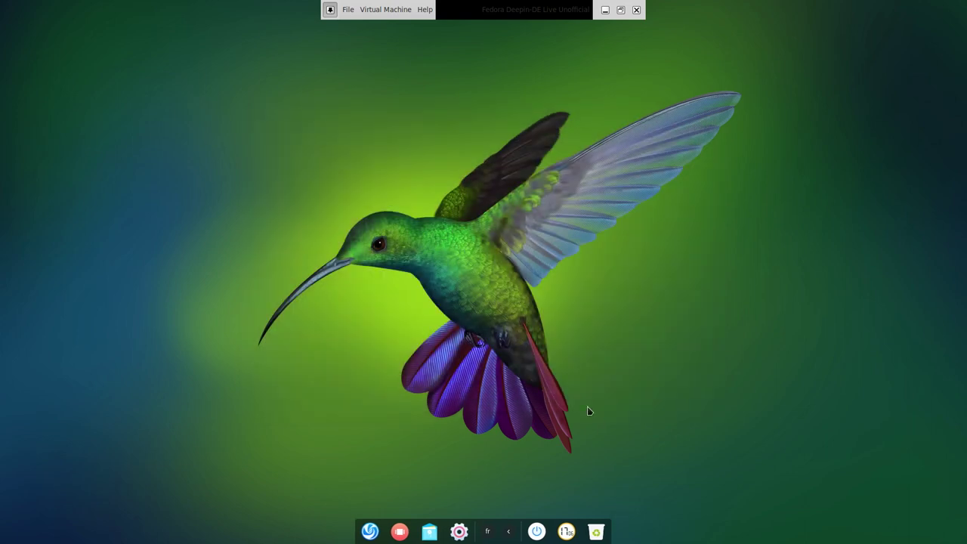
{"action": "left_click", "coordinate": [537, 533]}
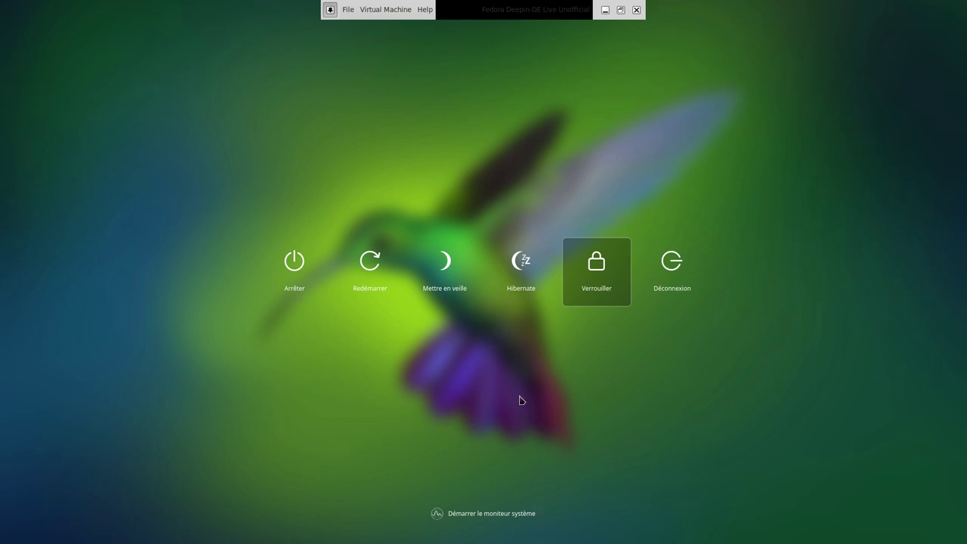
{"action": "key", "text": "Left"}
{"action": "key", "text": "Left"}
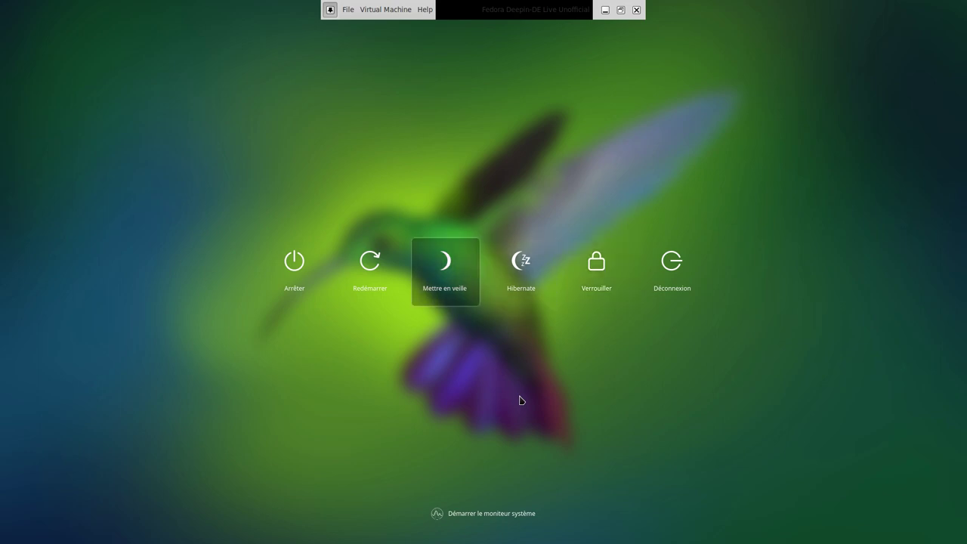
{"action": "key", "text": "Left"}
{"action": "key", "text": "Left"}
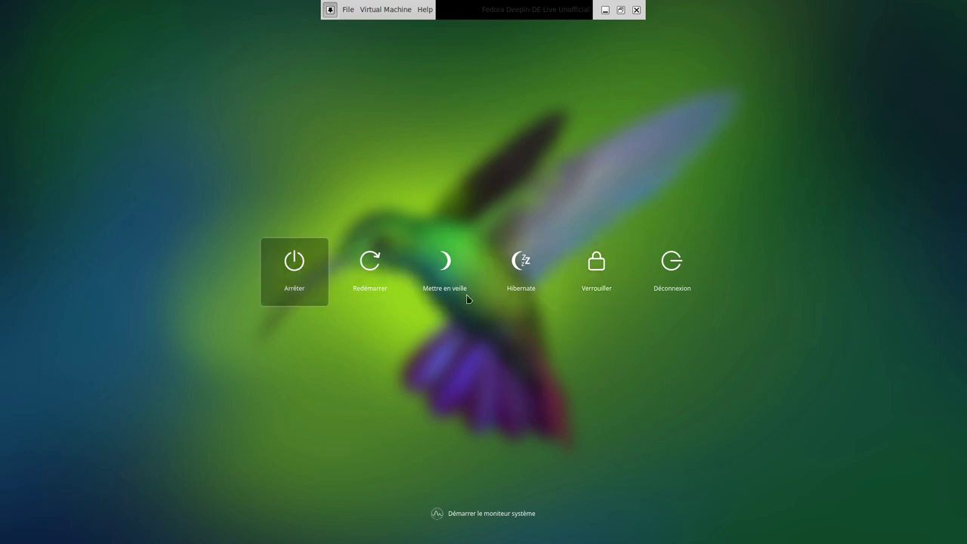
{"action": "key", "text": "Escape"}
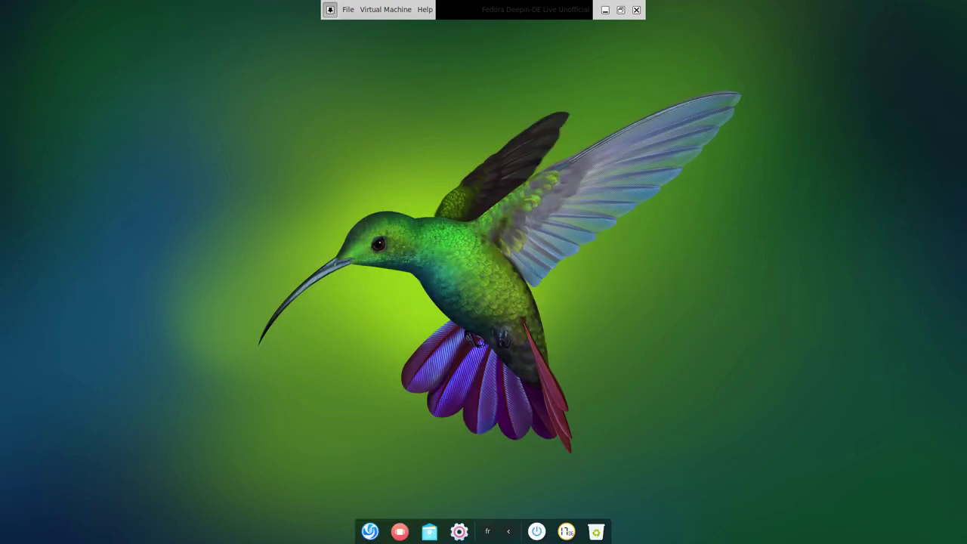